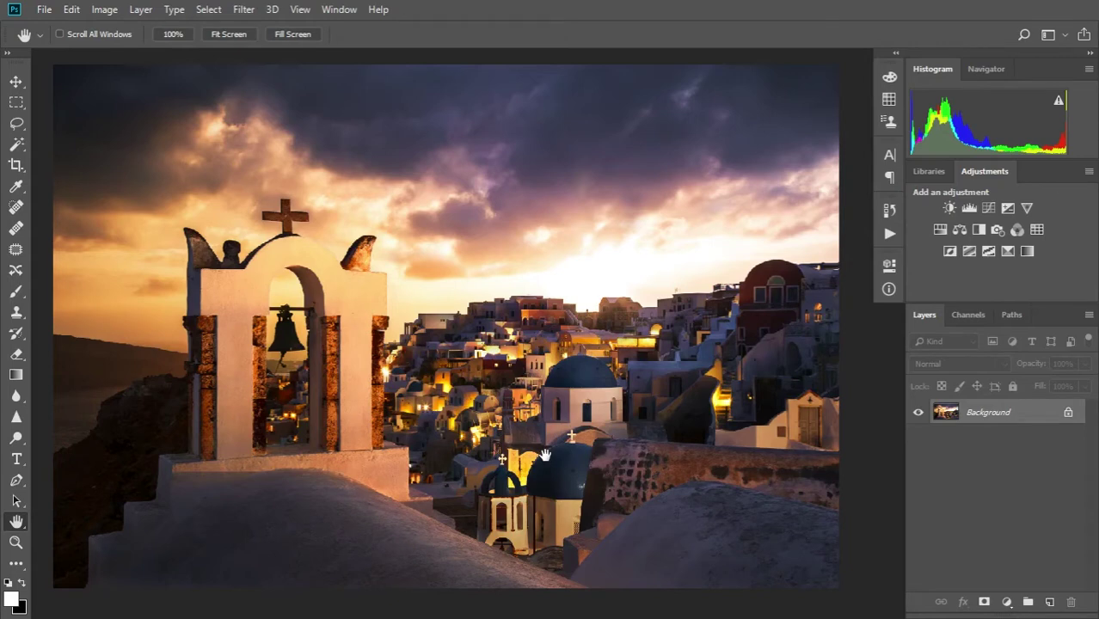
# - Find the Shadows Sharpening action in the Photoshop Colour Control ActionPack and try to run it
pyautogui.click(889, 233)
pyautogui.scroll(-3, 862, 284)
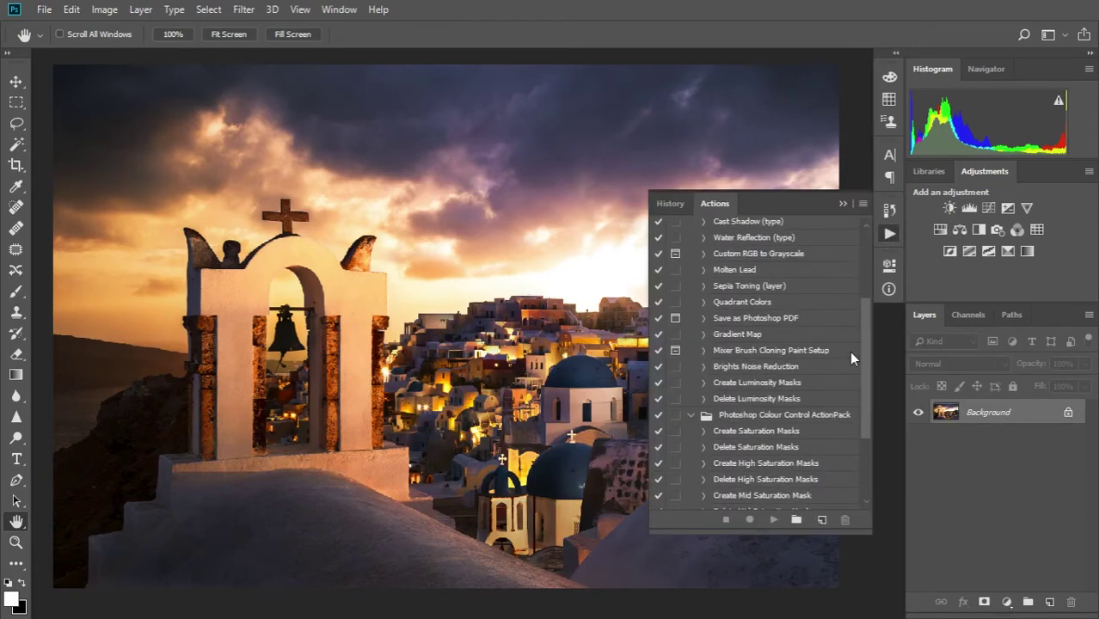
pyautogui.scroll(-5, 846, 378)
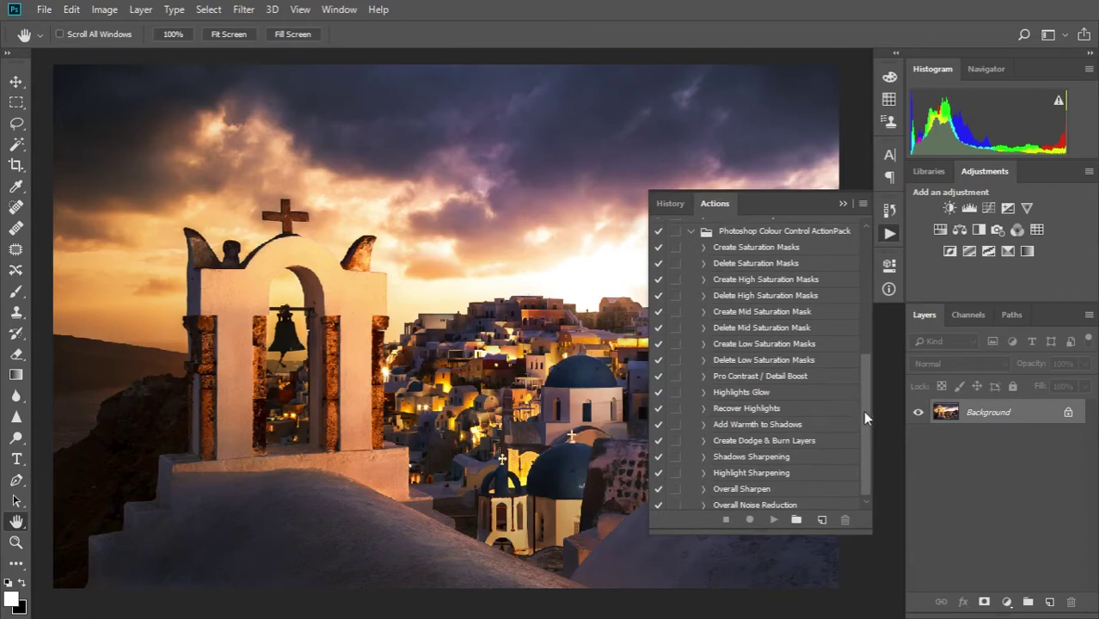
pyautogui.click(748, 460)
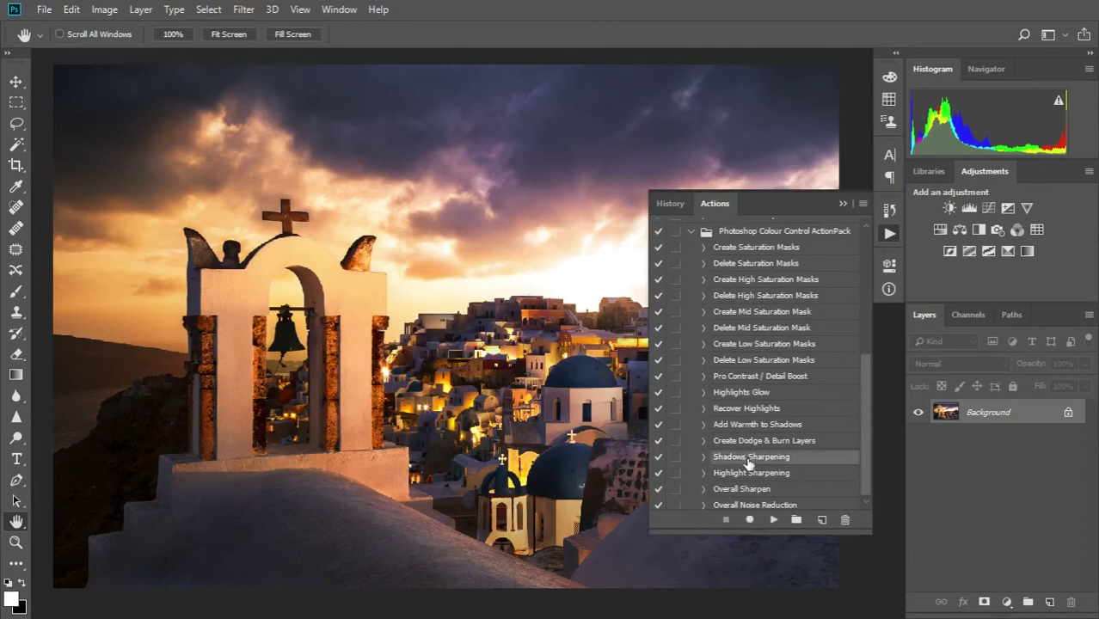
pyautogui.click(773, 520)
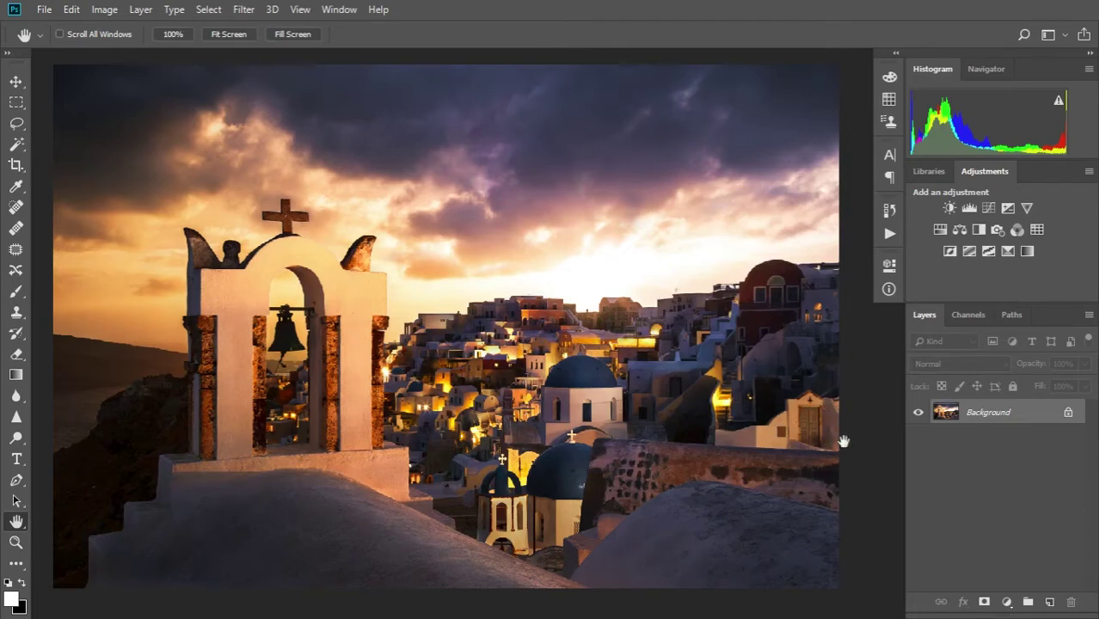
# - Select the image's shadows by loading the RGB channel as a selection, intersecting it with itself once, and inverting the result
pyautogui.click(966, 314)
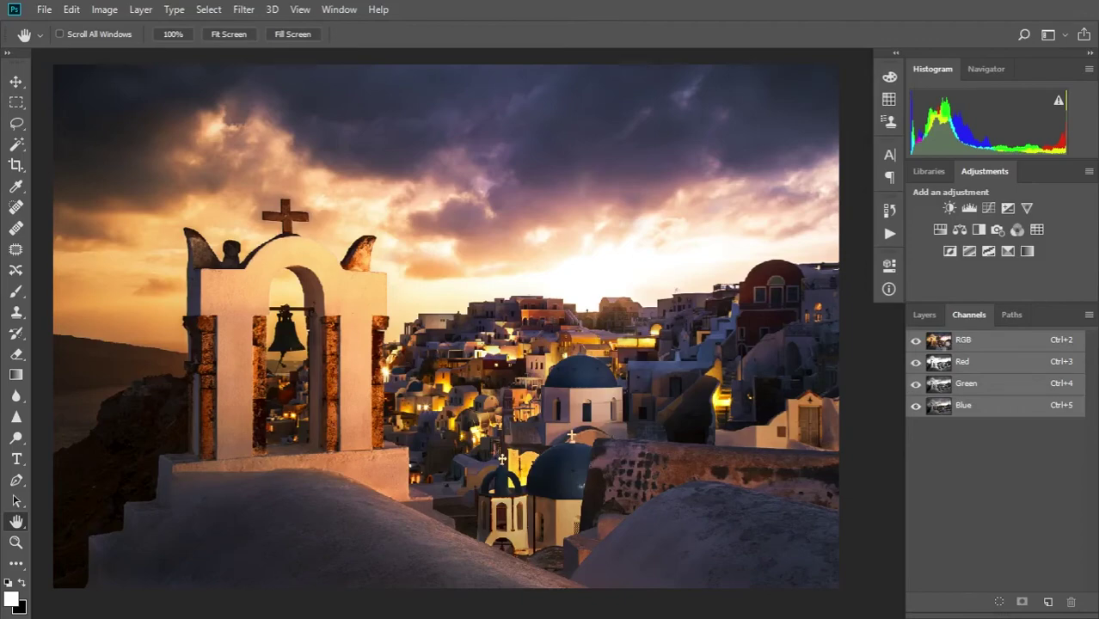
pyautogui.keyDown('ctrl'); pyautogui.click(939, 342); pyautogui.keyUp('ctrl')
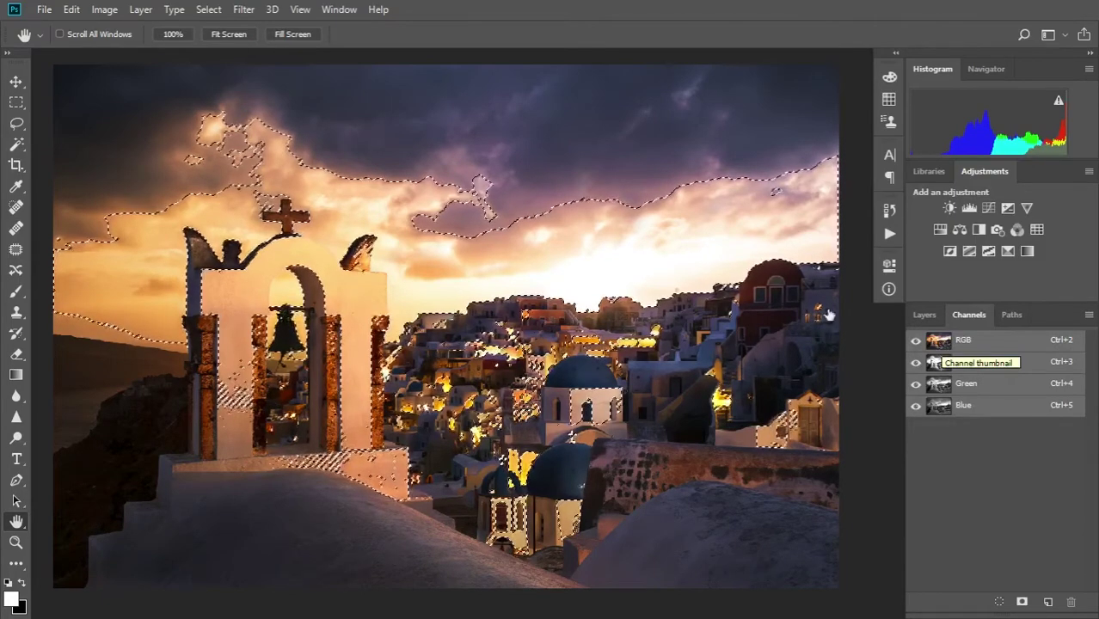
pyautogui.keyDown('ctrl'); pyautogui.keyDown('alt'); pyautogui.keyDown('shift'); pyautogui.click(943, 346); pyautogui.keyUp('shift'); pyautogui.keyUp('alt'); pyautogui.keyUp('ctrl')
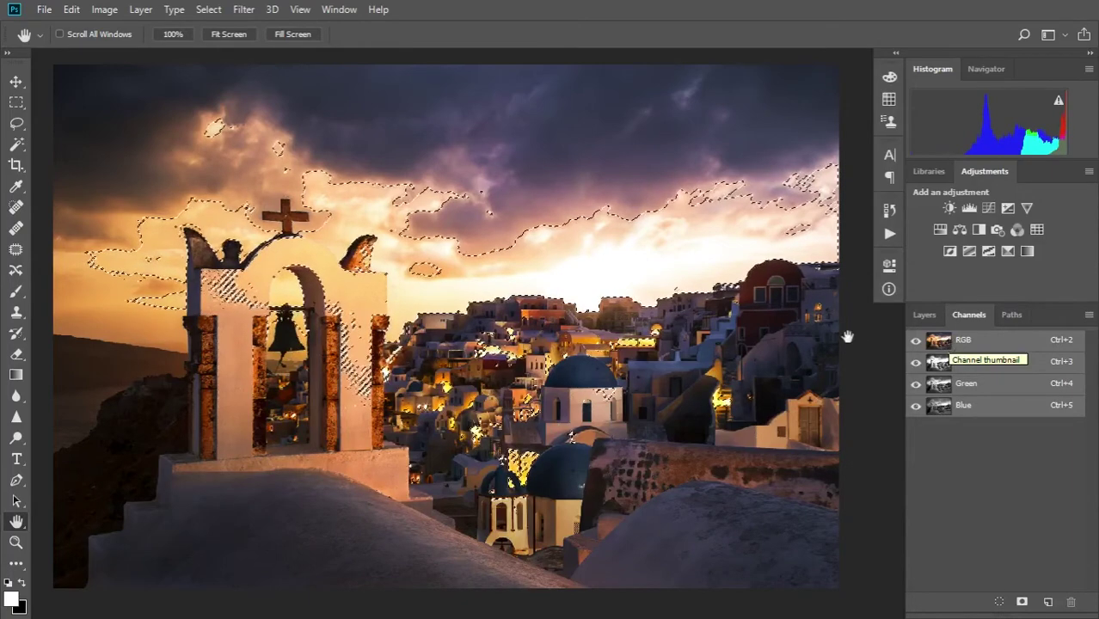
pyautogui.click(208, 10)
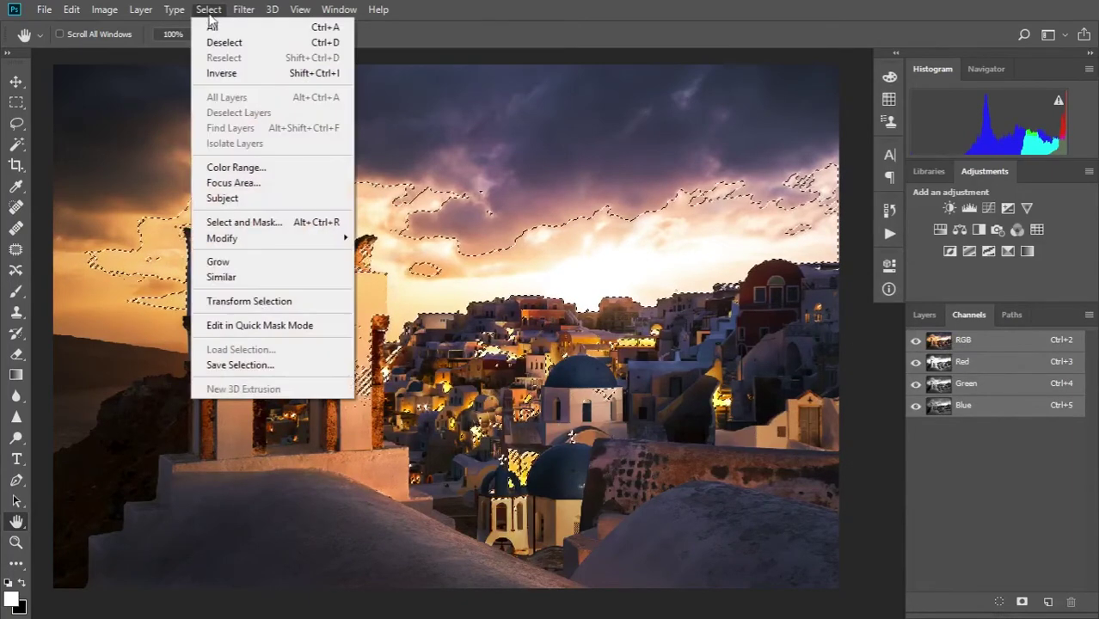
pyautogui.click(216, 74)
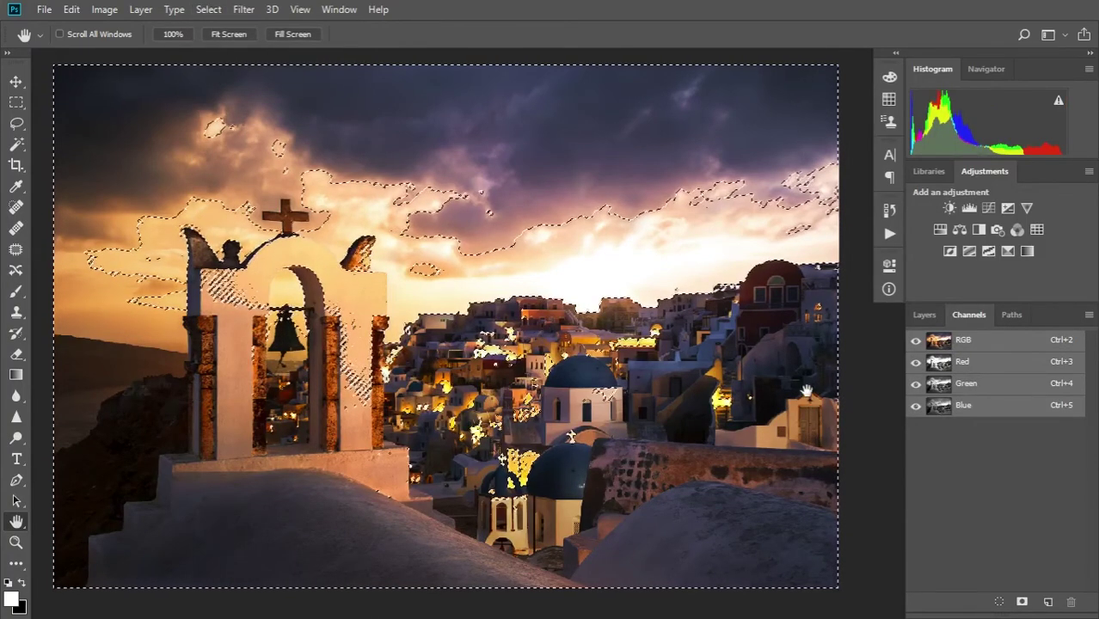
# - Copy the selected shadows from the Background onto a new layer and check that layer on its own
pyautogui.click(919, 316)
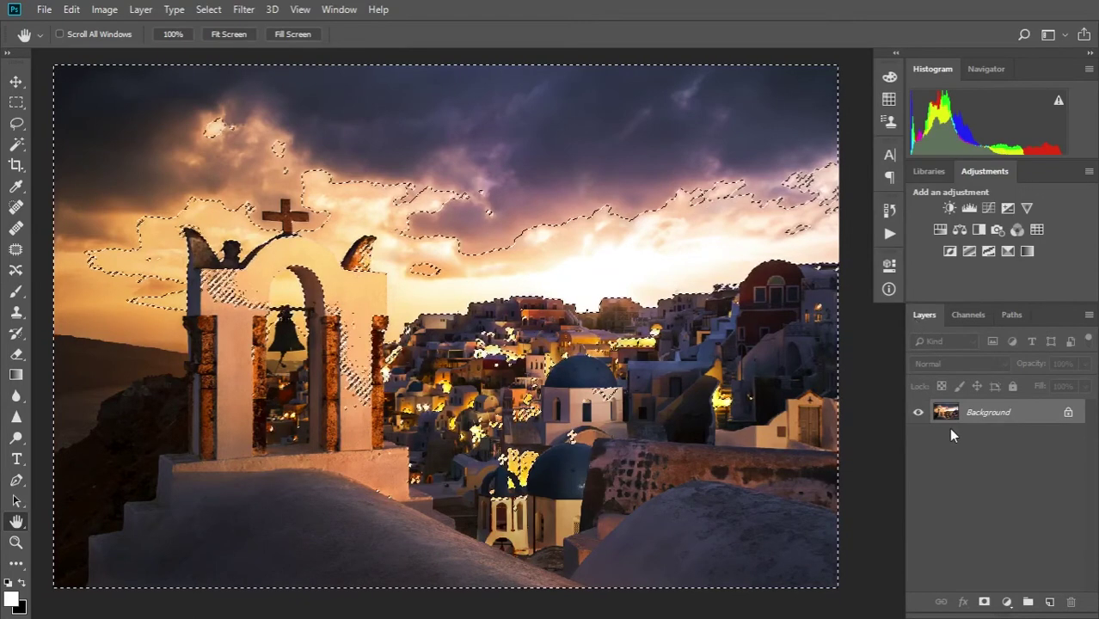
pyautogui.hotkey('ctrl', 'shift', 'alt', 'n')
pyautogui.hotkey('ctrl', 'shift', 'alt', 'e')
pyautogui.hotkey('ctrl', 'd')
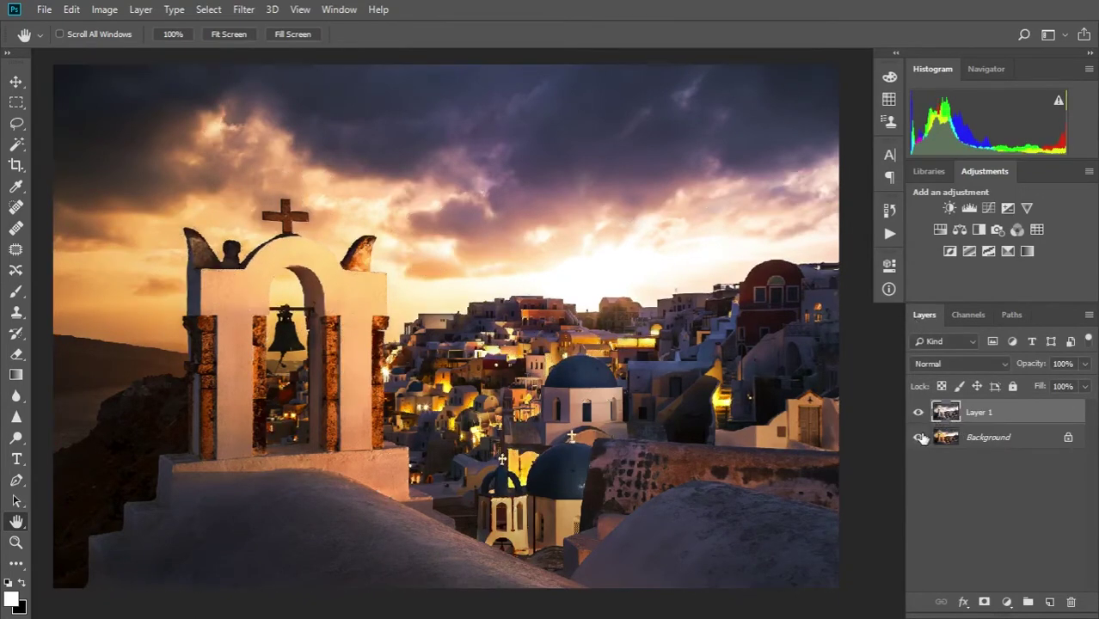
pyautogui.click(918, 438)
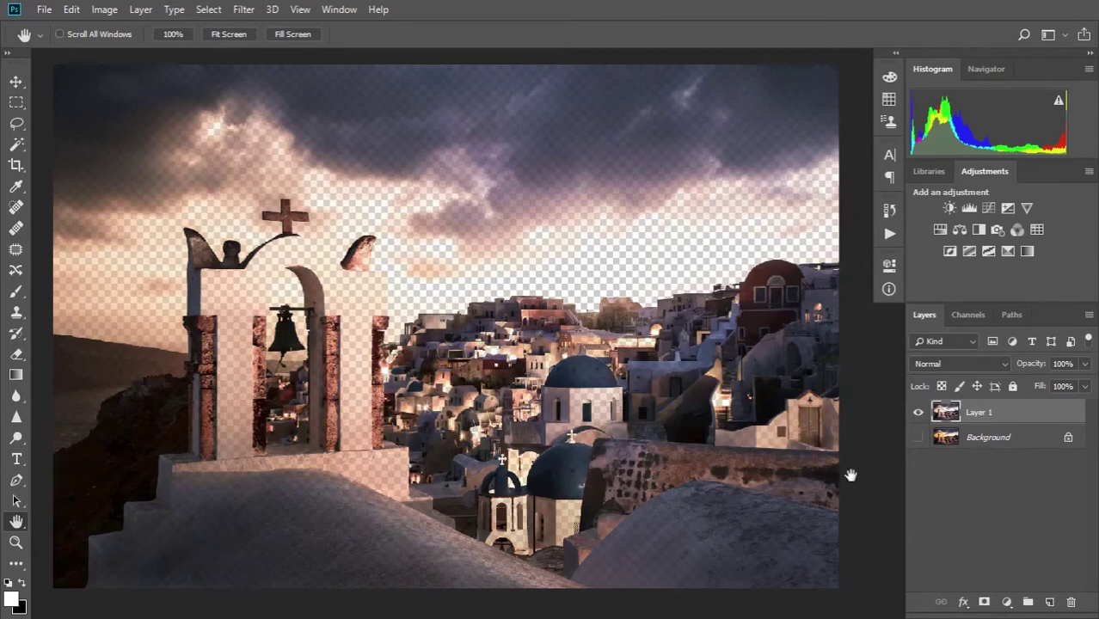
pyautogui.click(917, 438)
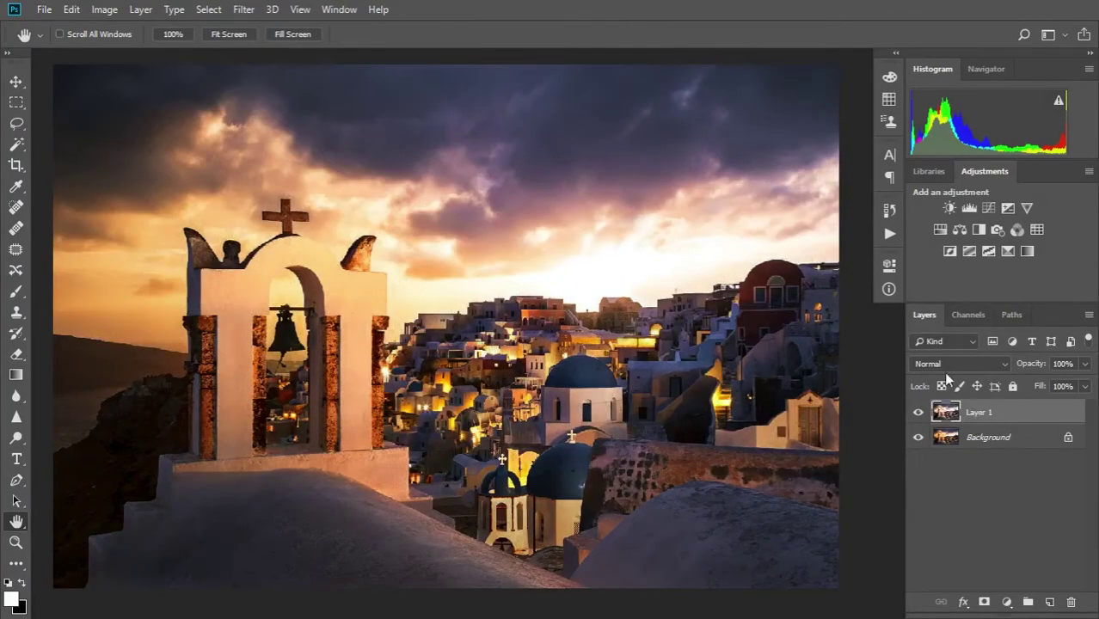
# - Rename the new shadows layer as Sharpen Edges
pyautogui.doubleClick(982, 413)
pyautogui.write('Sharpen Edges')
pyautogui.press('Return')
# - Duplicate the Sharpen Edges layer and name the copy Detail
pyautogui.click(141, 10)
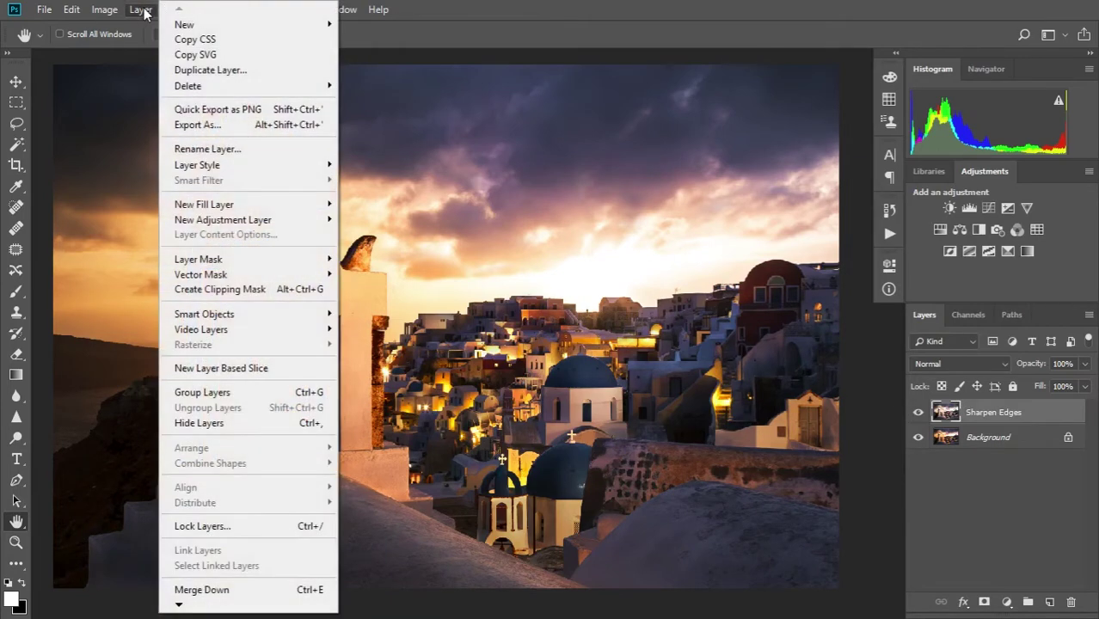
pyautogui.click(203, 71)
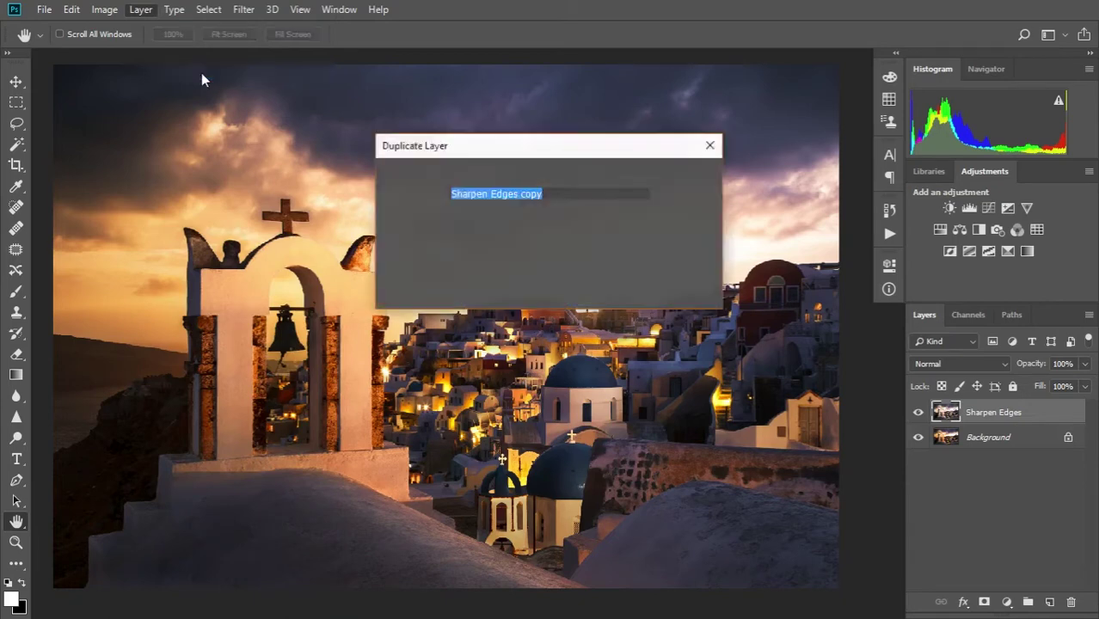
pyautogui.press('Return')
pyautogui.doubleClick(990, 414)
pyautogui.write('Detail')
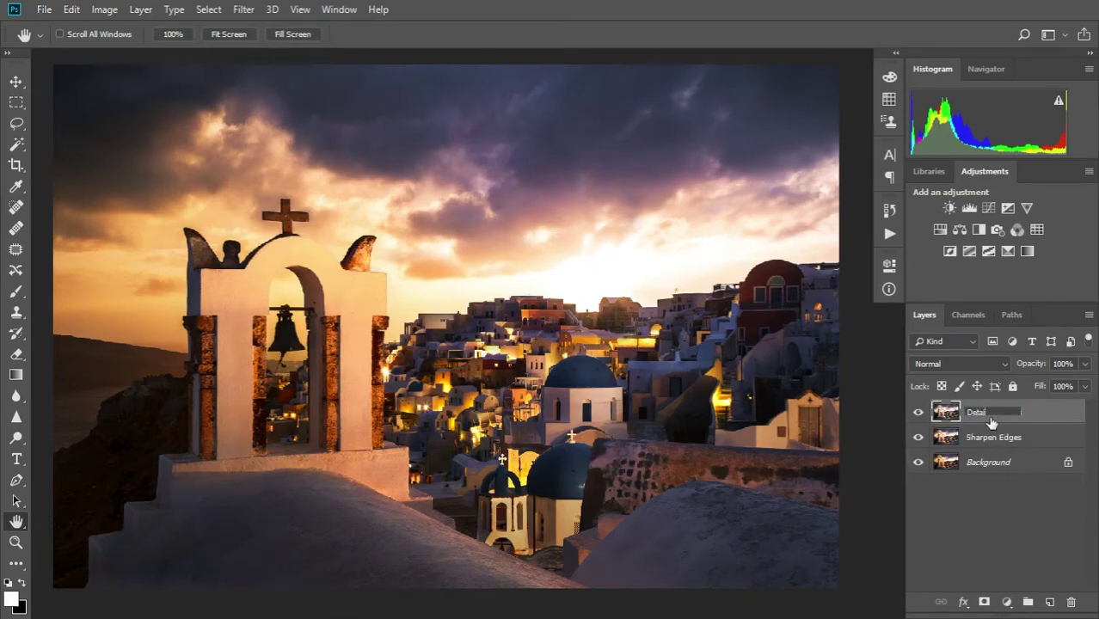
pyautogui.press('Return')
# - Apply an Unsharp Mask to the Detail layer with amount 500%, radius 2.0 pixels and threshold 0
pyautogui.click(245, 11)
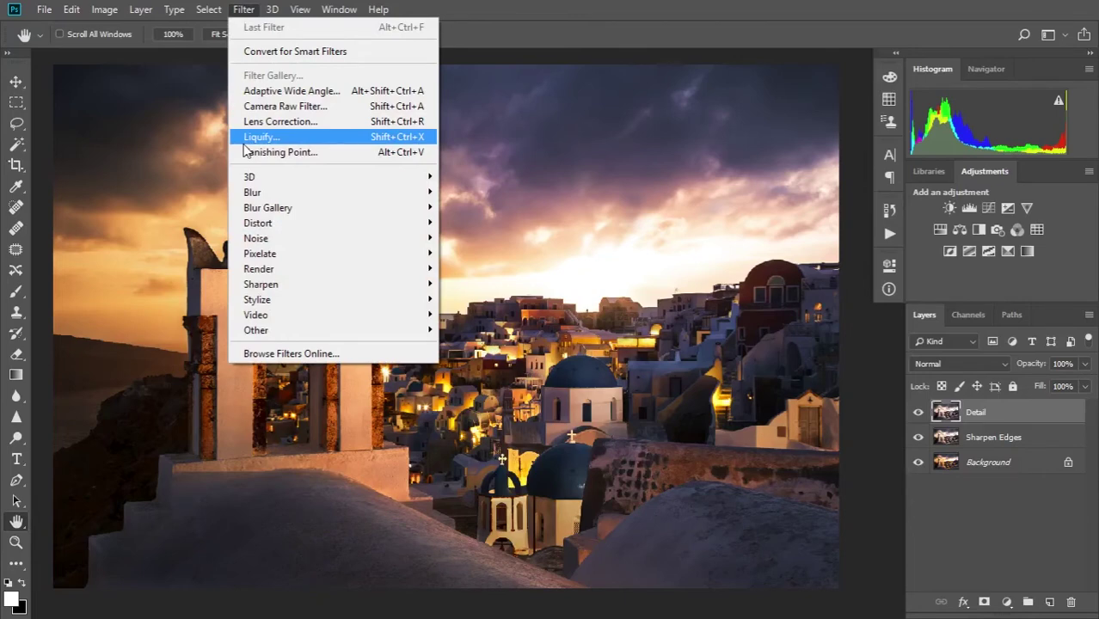
pyautogui.moveTo(275, 285)
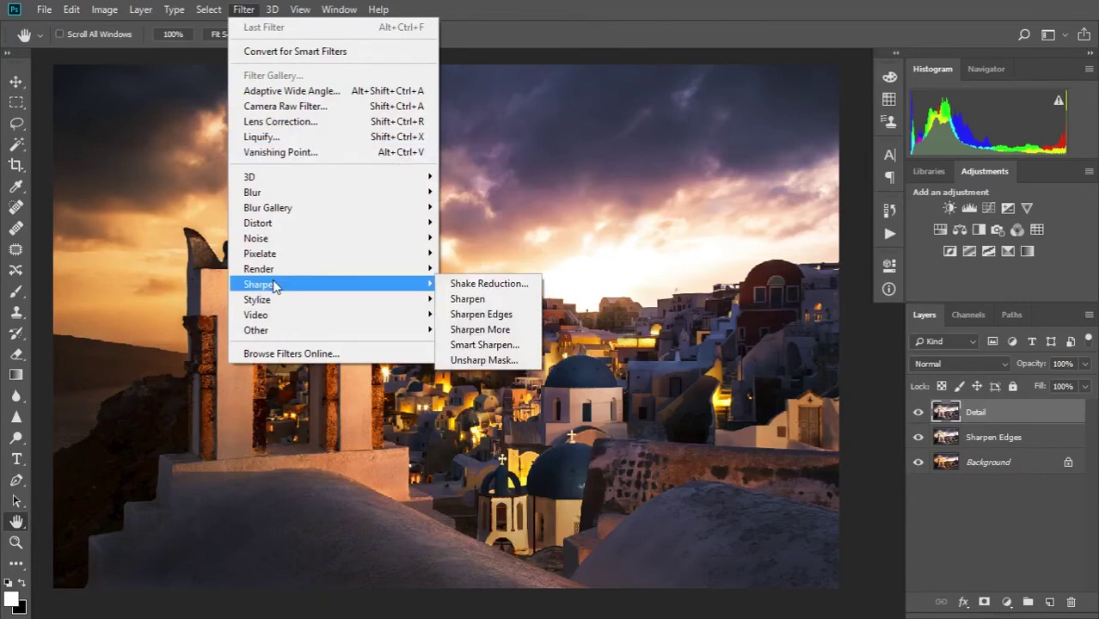
pyautogui.click(491, 359)
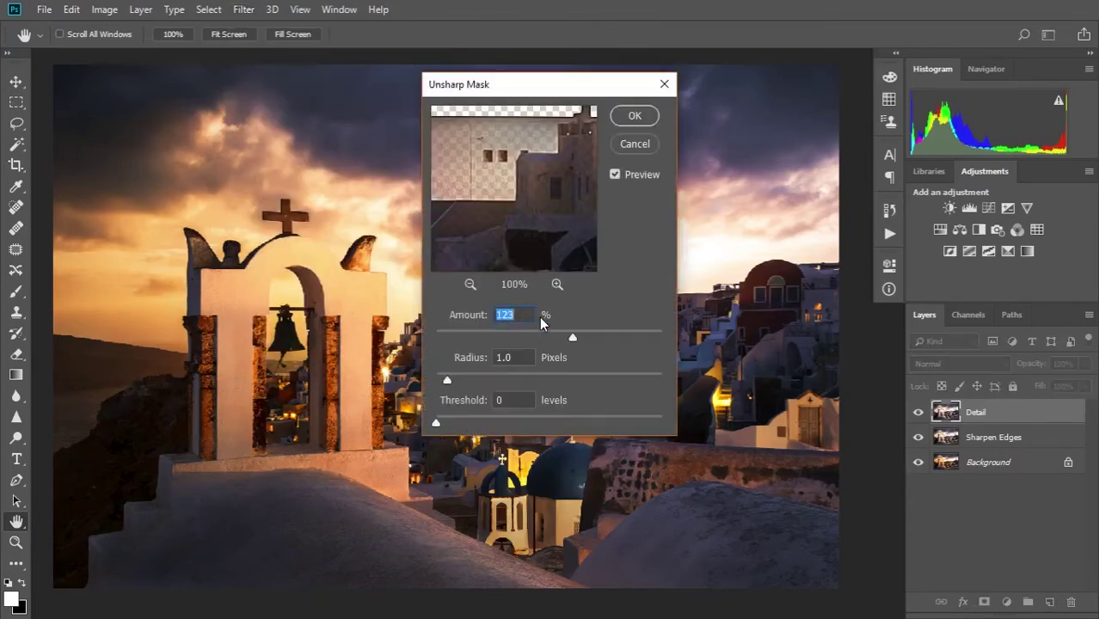
pyautogui.moveTo(573, 337); pyautogui.dragTo(662, 337)
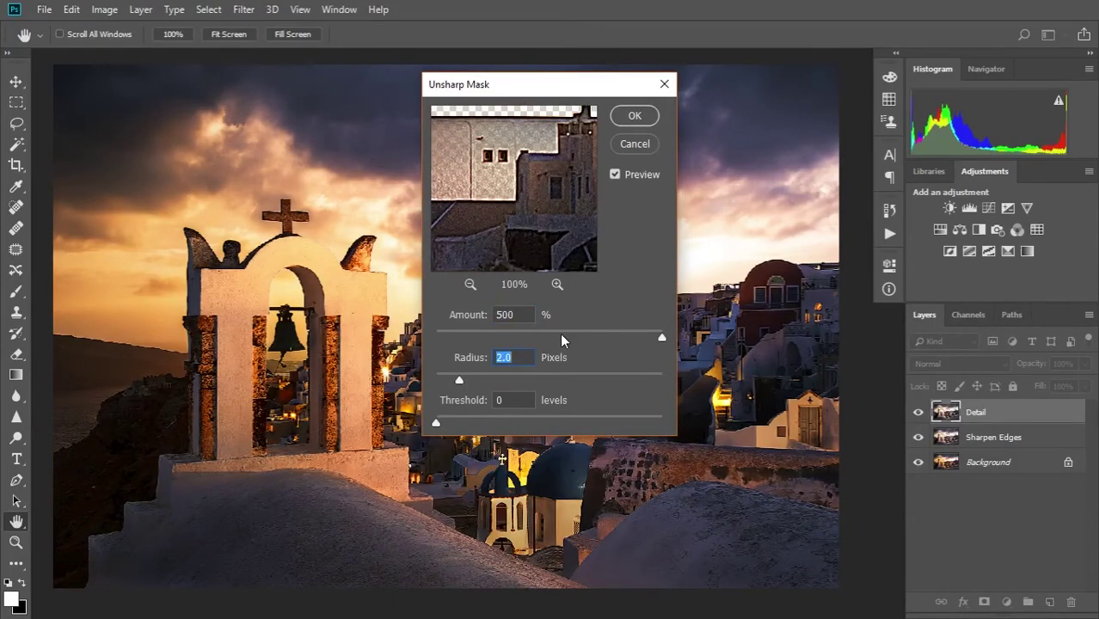
pyautogui.click(634, 116)
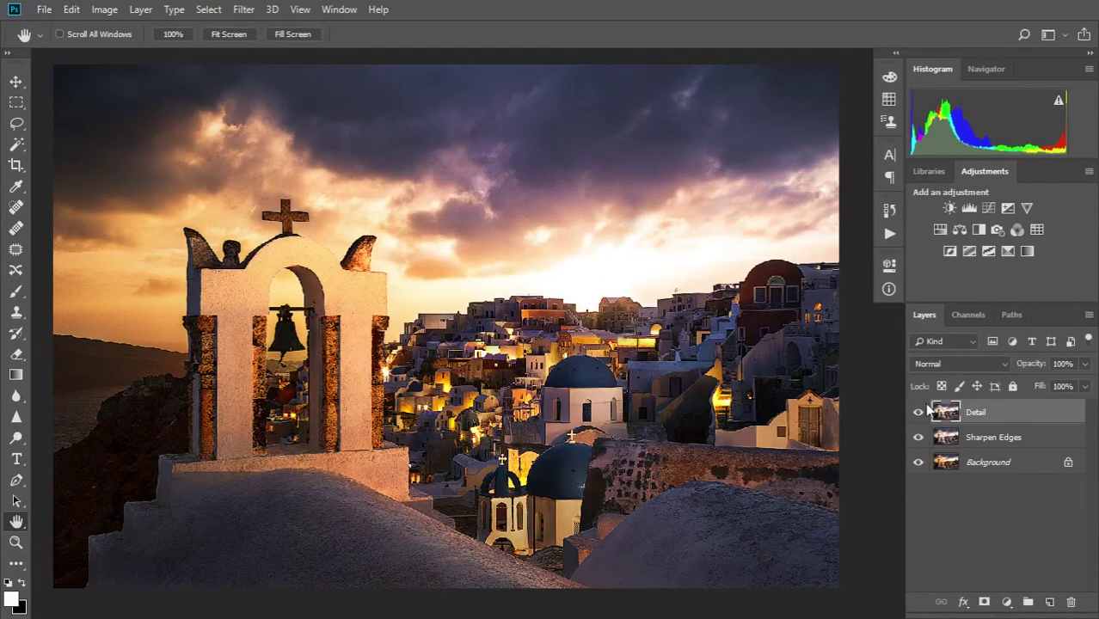
# - Set the Detail layer to Soft Light blending at 25% opacity and compare the image with and without it
pyautogui.click(949, 362)
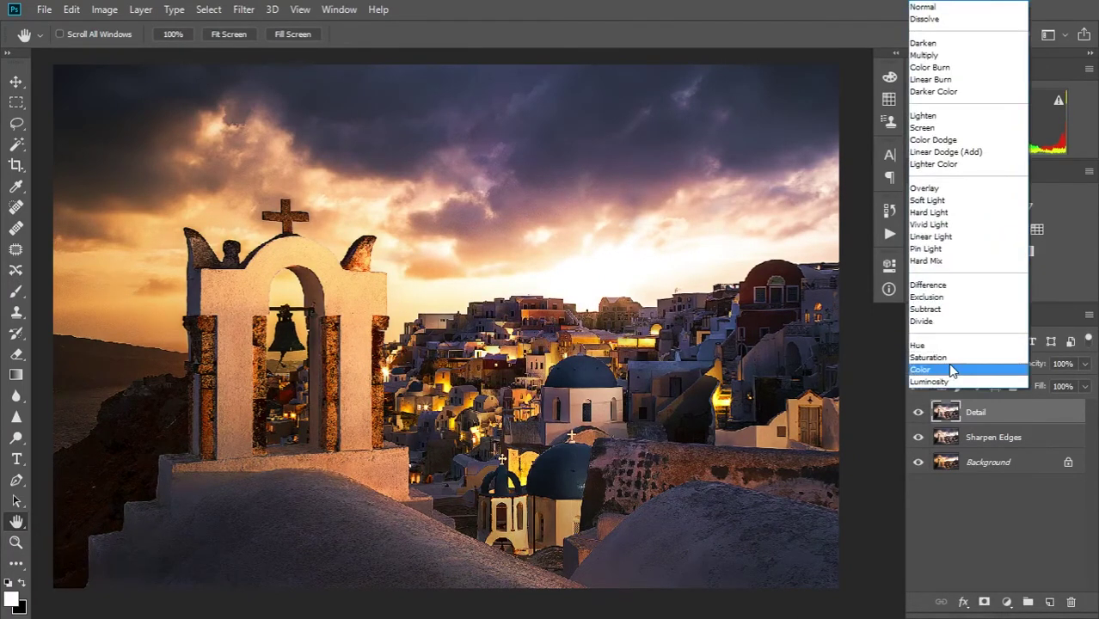
pyautogui.click(938, 203)
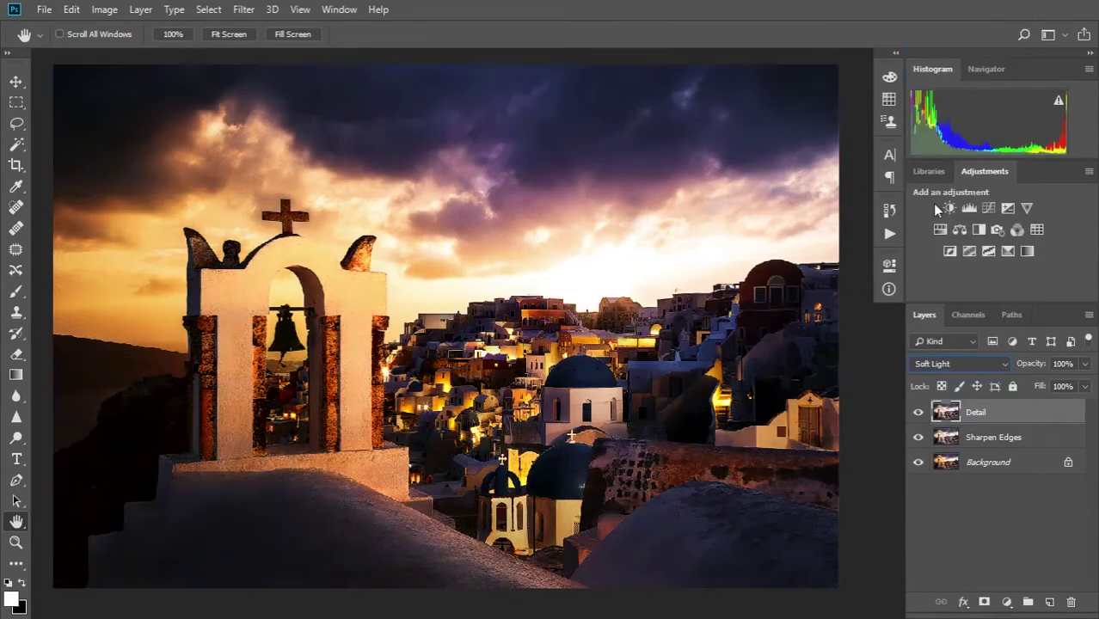
pyautogui.click(1085, 363)
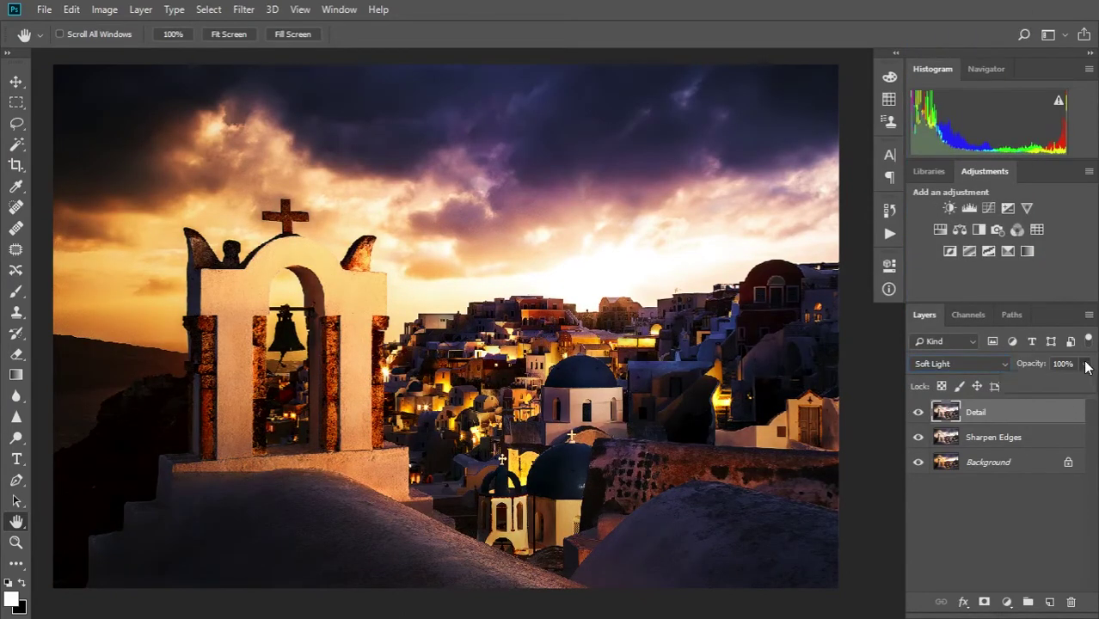
pyautogui.moveTo(1084, 386); pyautogui.dragTo(1028, 381)
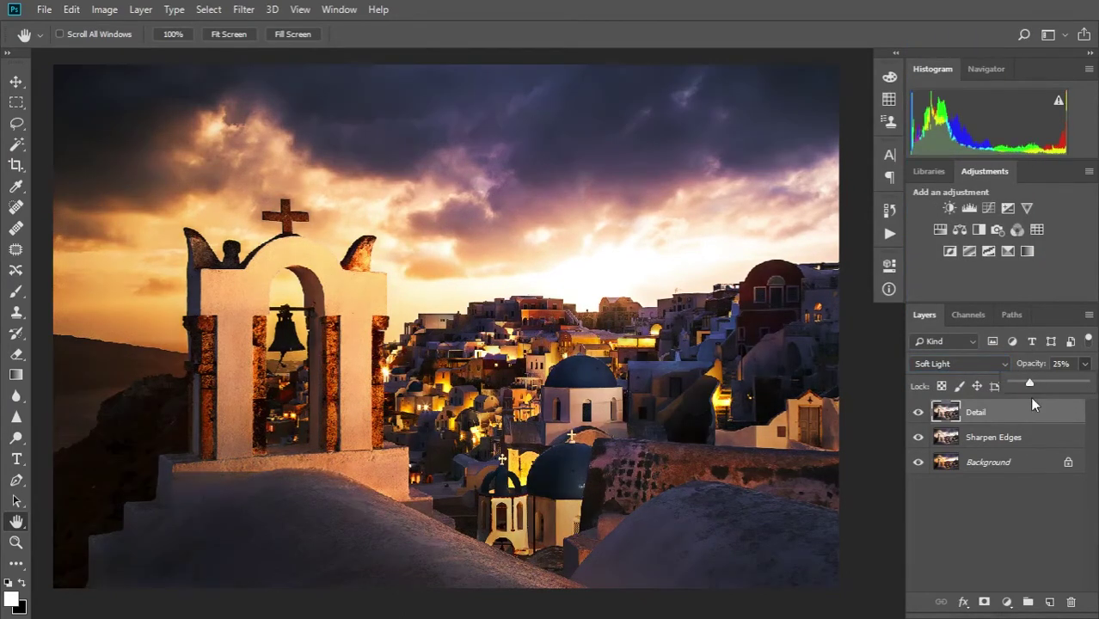
pyautogui.click(918, 414)
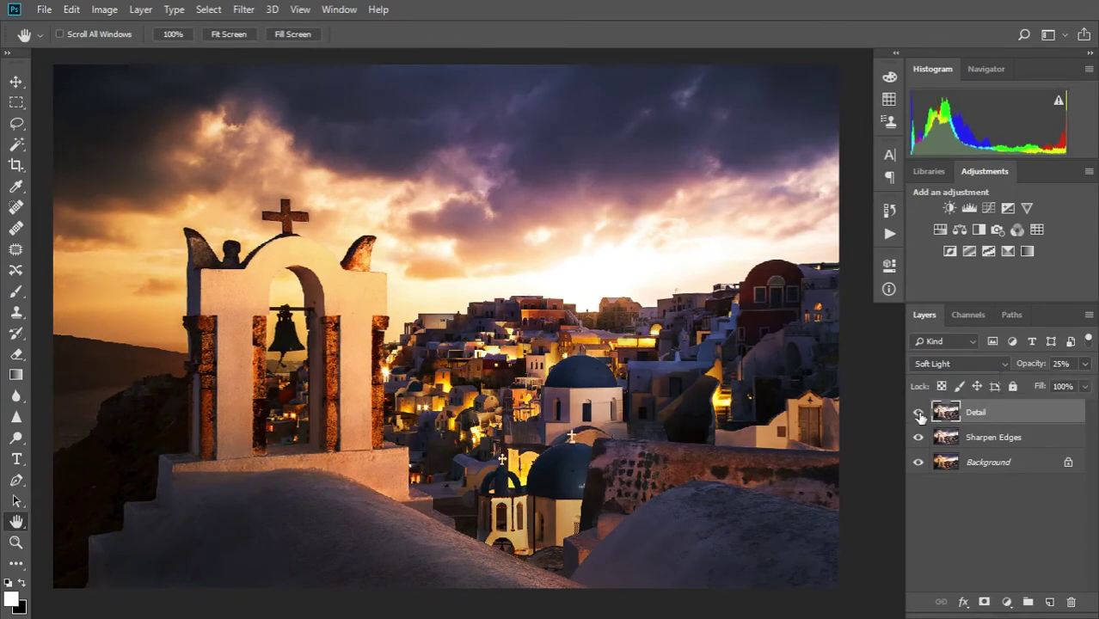
pyautogui.click(919, 413)
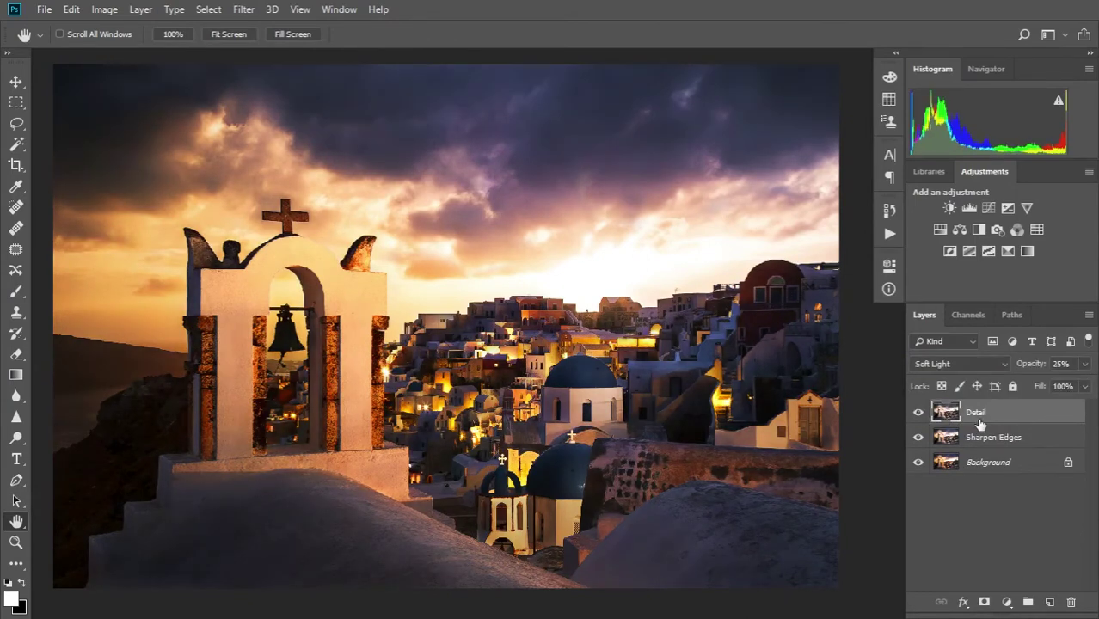
# - Add a Curves adjustment clipped to the Detail layer, raising the black point and shadows and lowering the highlights around input 180
pyautogui.click(969, 208)
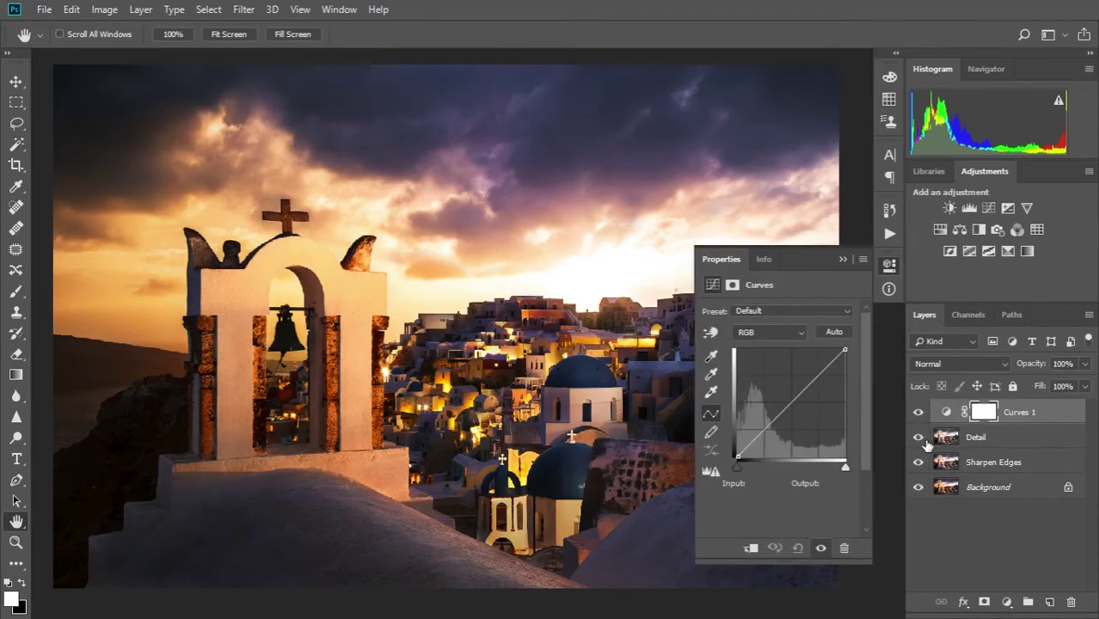
pyautogui.click(750, 548)
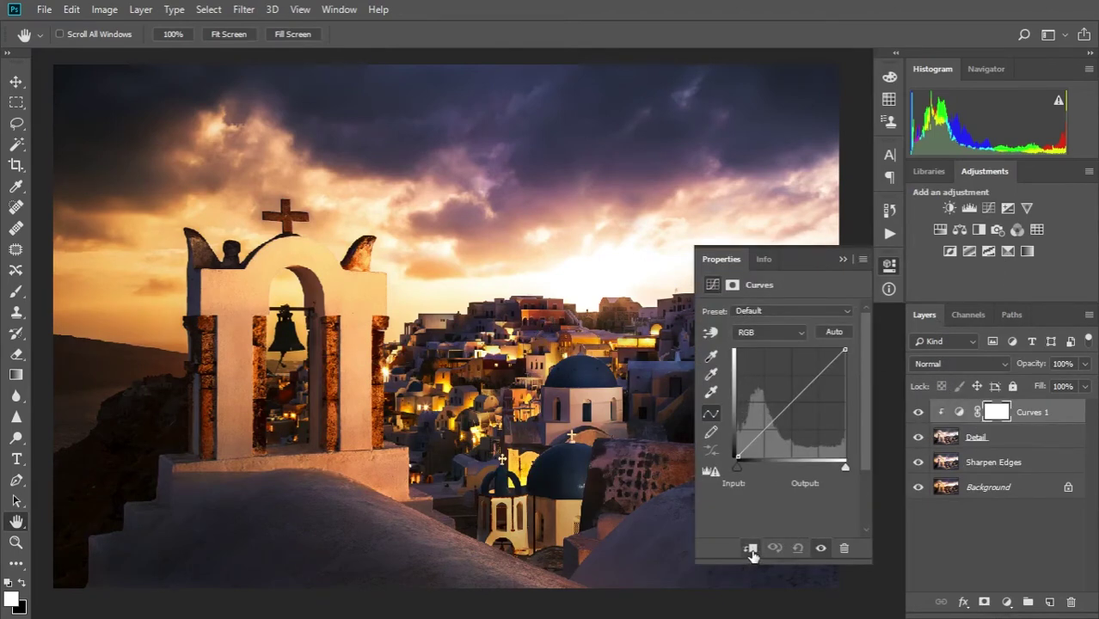
pyautogui.moveTo(744, 370); pyautogui.dragTo(767, 401)
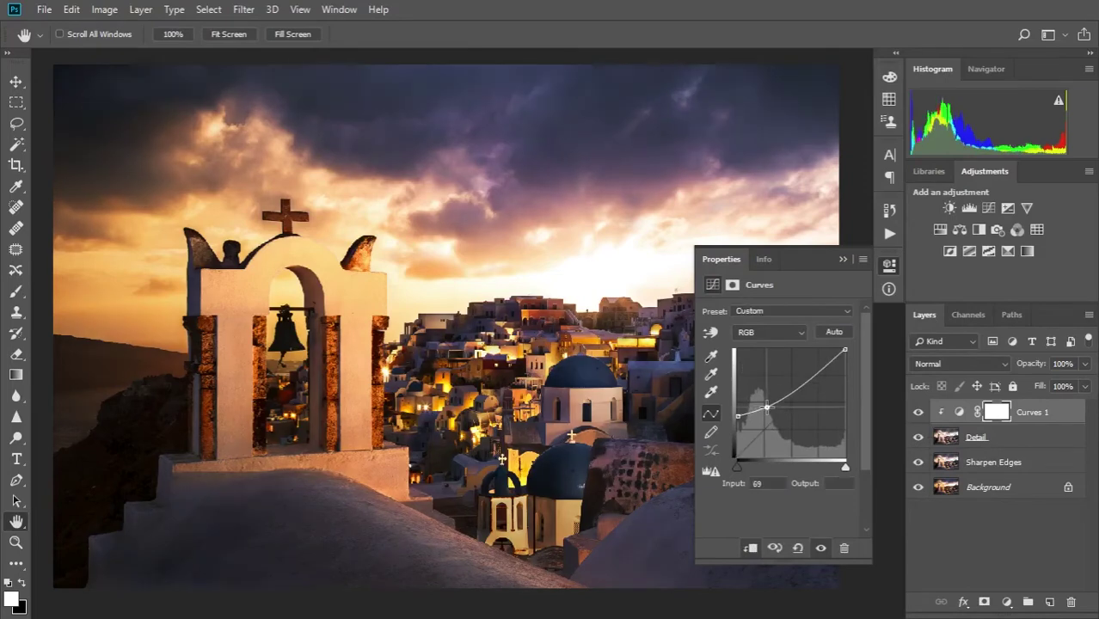
pyautogui.moveTo(738, 456); pyautogui.dragTo(738, 416)
pyautogui.moveTo(820, 370); pyautogui.dragTo(814, 384)
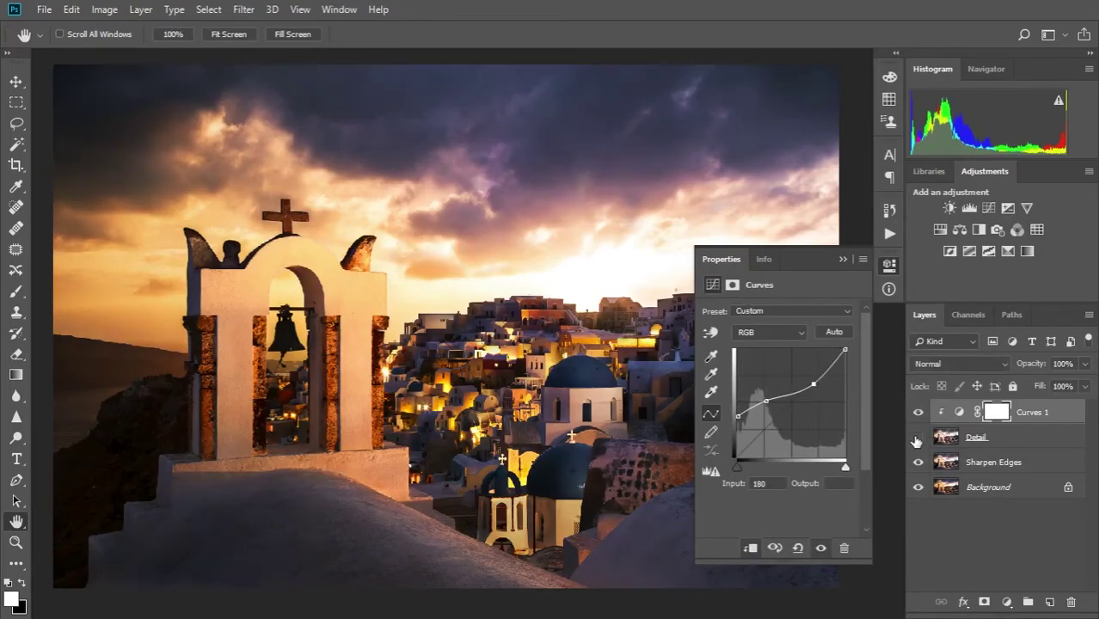
# - Compare the image with the Detail layer hidden and shown, and review the layer's opacity
pyautogui.click(917, 439)
pyautogui.click(918, 439)
pyautogui.click(1008, 449)
pyautogui.click(1085, 364)
pyautogui.moveTo(1032, 386)
pyautogui.mouseDown()
pyautogui.moveTo(1089, 383)
pyautogui.moveTo(1030, 386)
pyautogui.mouseUp()
pyautogui.click(918, 437)
pyautogui.click(918, 437)
pyautogui.click(1085, 364)
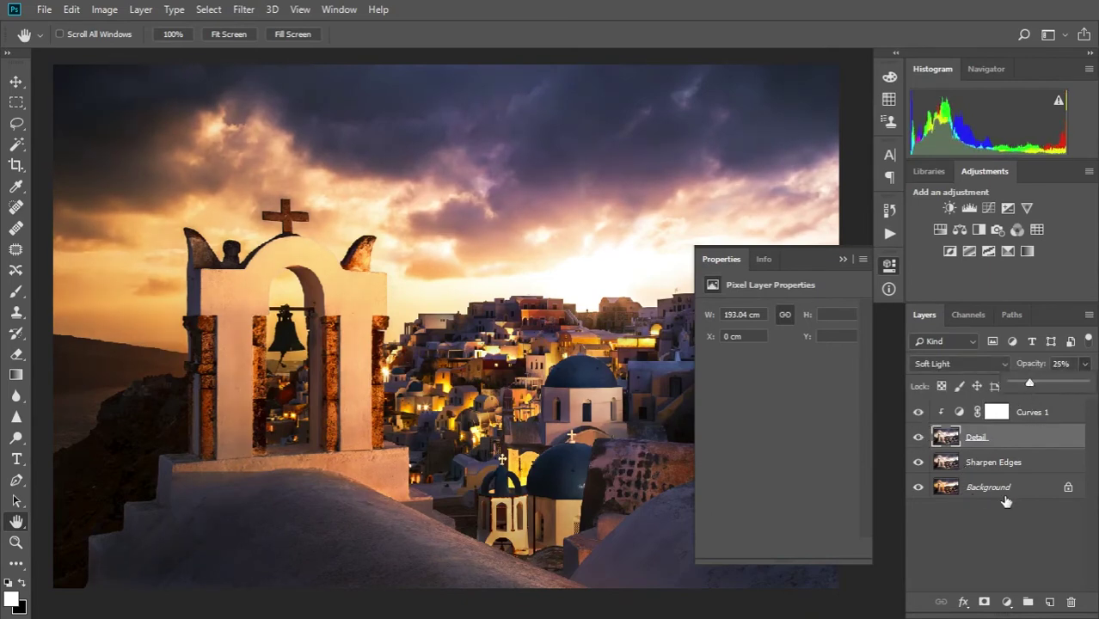
# - Apply a High Pass filter to the Sharpen Edges layer
pyautogui.click(995, 465)
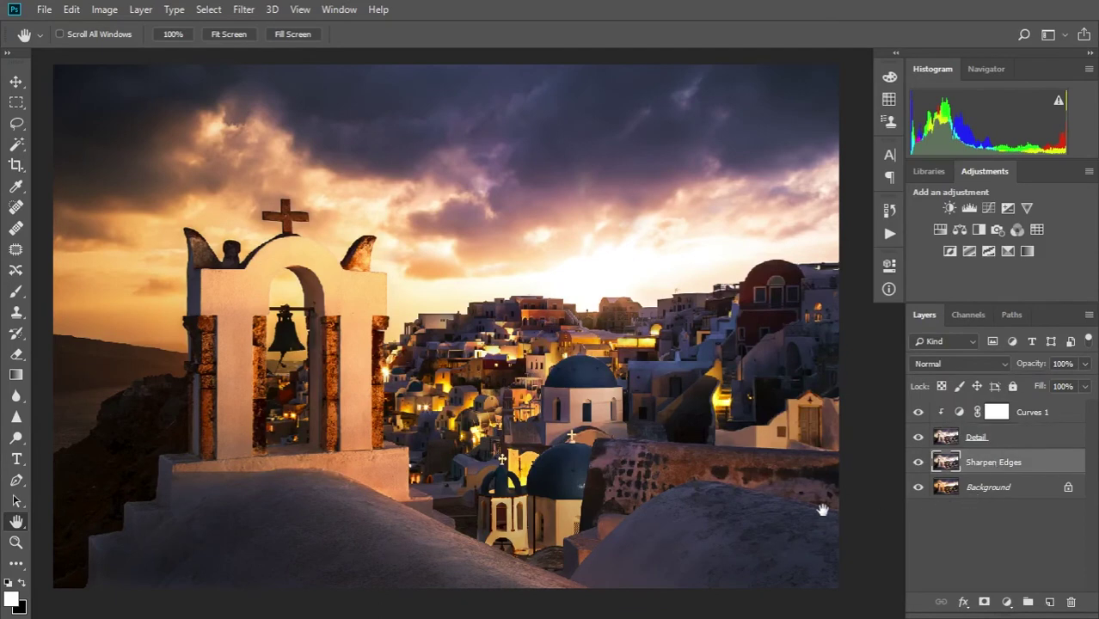
pyautogui.click(246, 10)
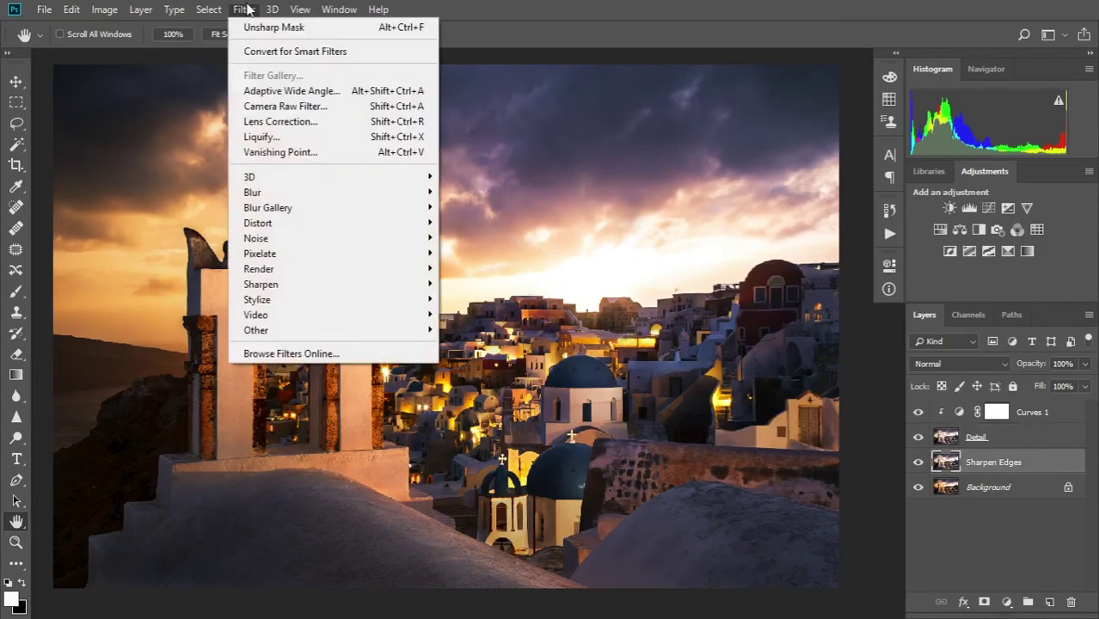
pyautogui.moveTo(276, 329)
pyautogui.click(466, 346)
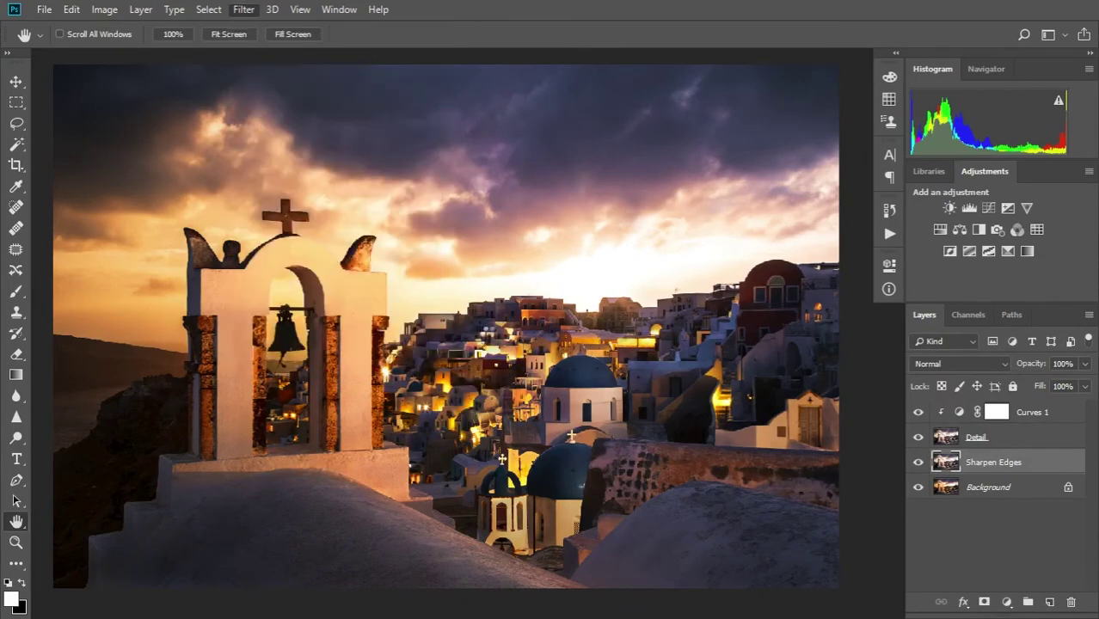
pyautogui.click(628, 122)
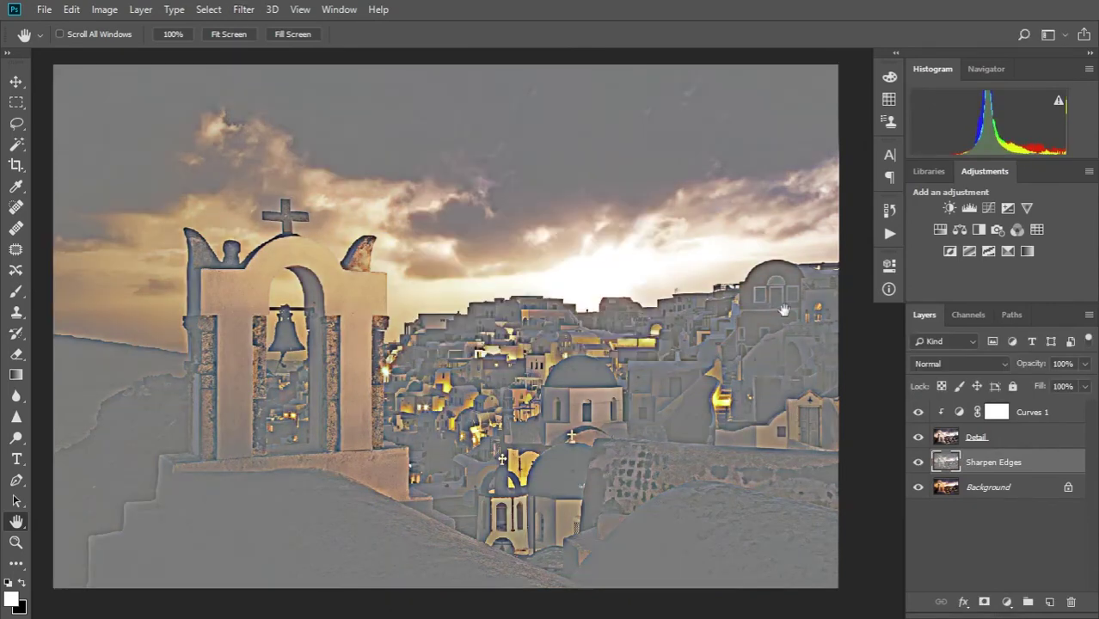
# - Set the Sharpen Edges layer to Soft Light blending at 33% opacity
pyautogui.click(959, 363)
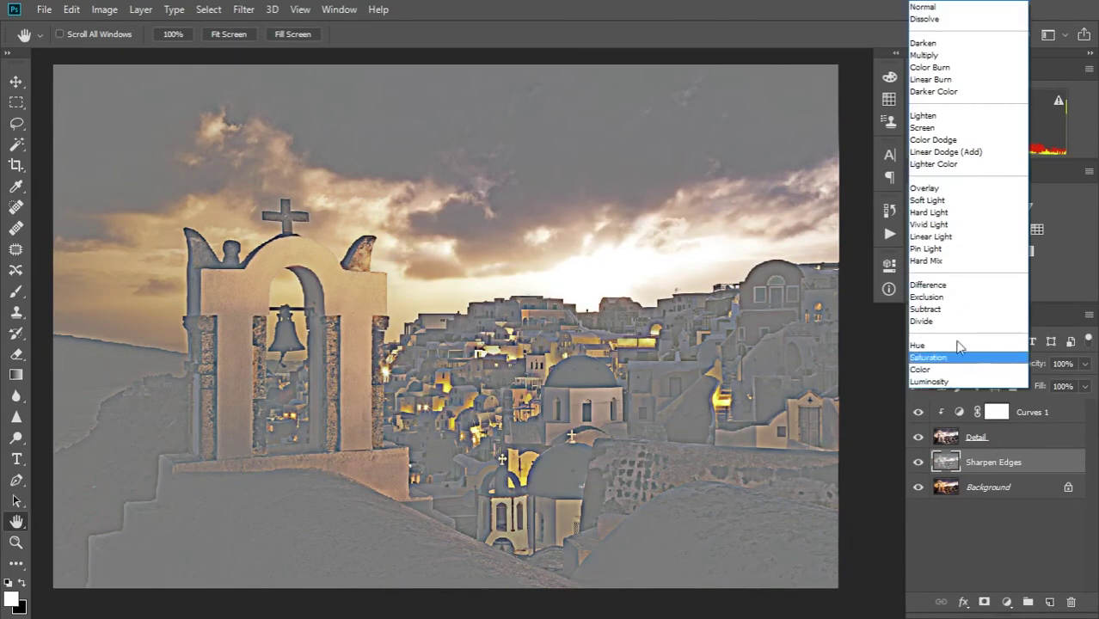
pyautogui.click(965, 201)
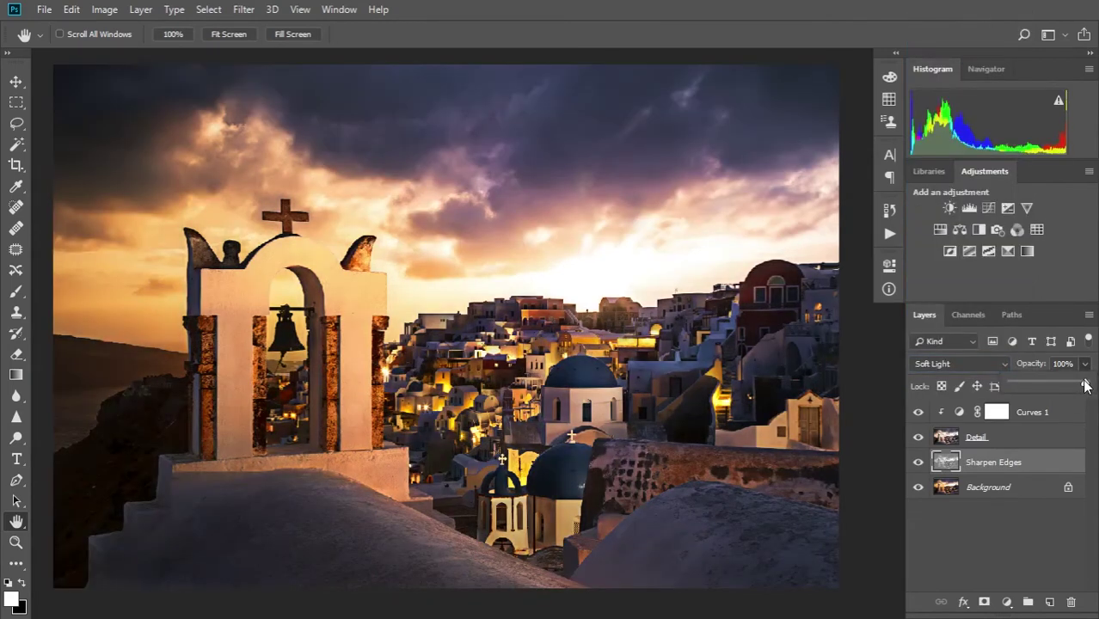
pyautogui.moveTo(1085, 387); pyautogui.dragTo(1035, 383)
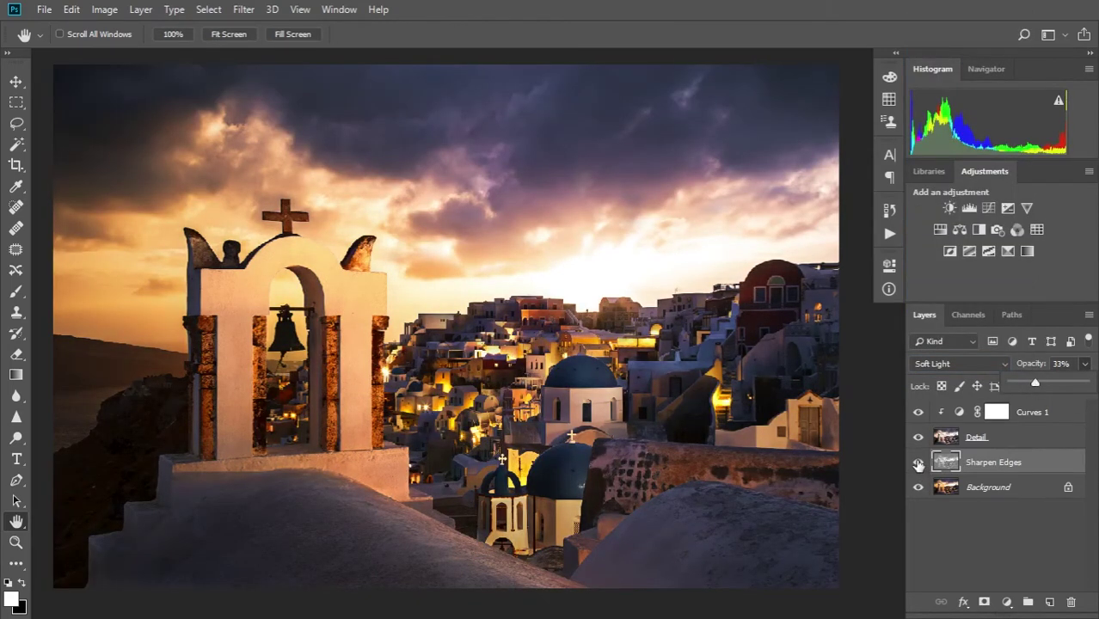
# - View the image at 100% zoom with the Detail and Sharpen Edges layers hidden, and show only the Detail layer again
pyautogui.hotkey('ctrl', '1')
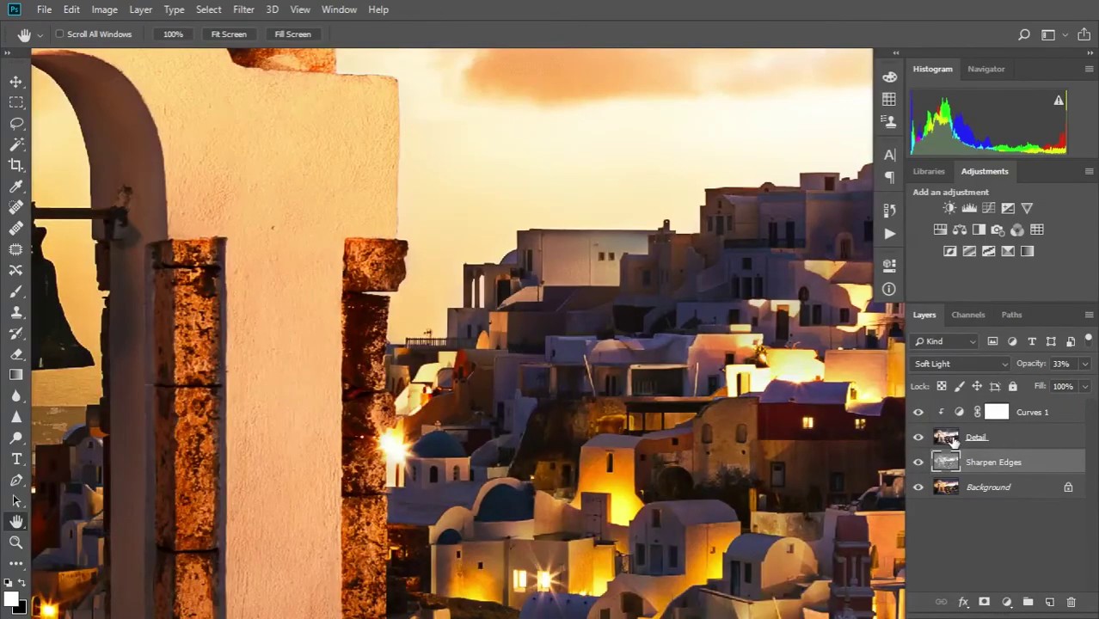
pyautogui.moveTo(917, 436); pyautogui.dragTo(917, 463)
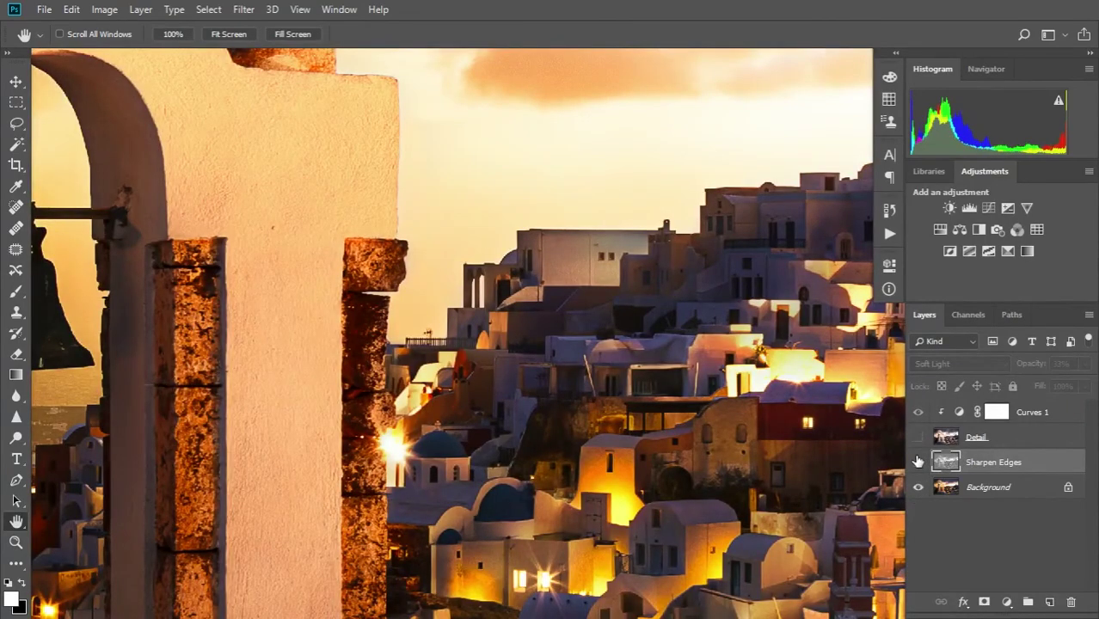
pyautogui.click(917, 437)
# - Try the Detail layer on its own at 100% opacity and reduce its opacity to 32%
pyautogui.click(998, 437)
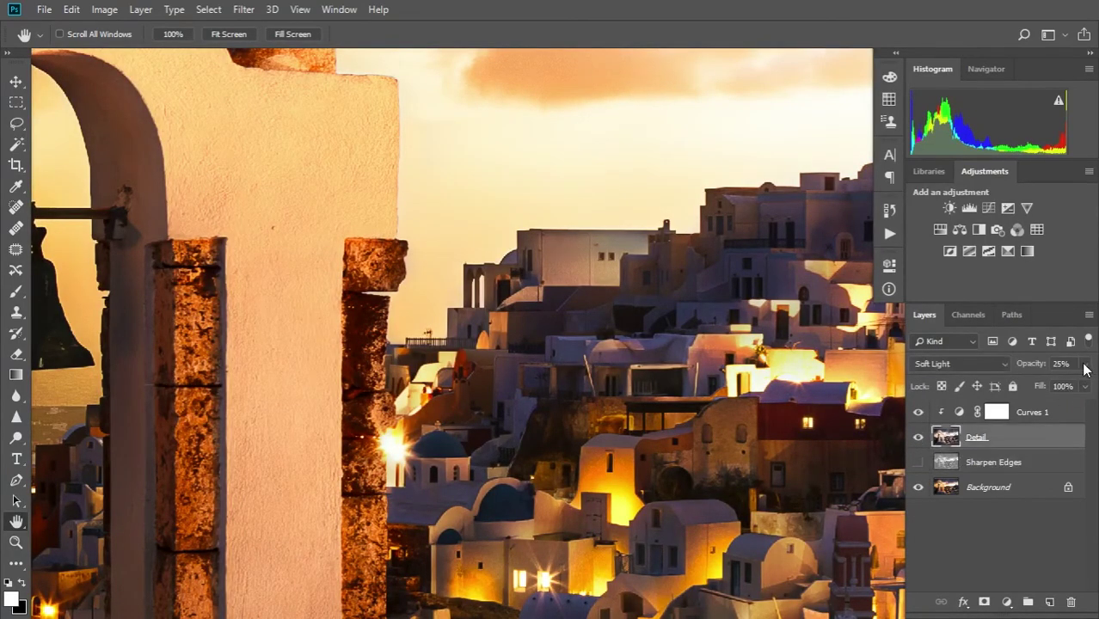
pyautogui.click(1086, 364)
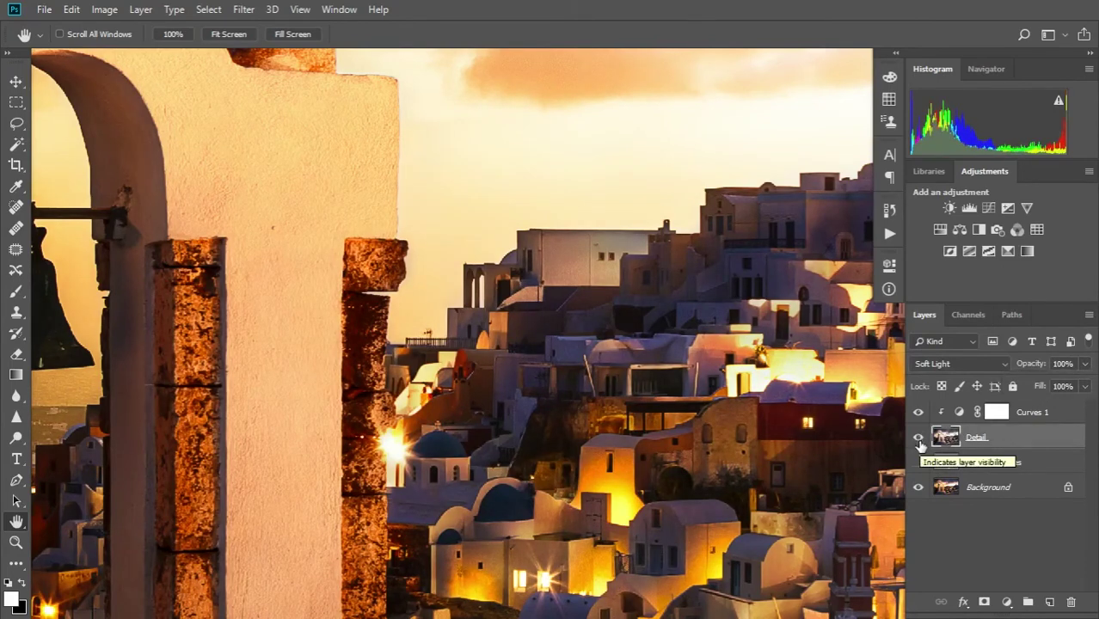
pyautogui.click(1085, 363)
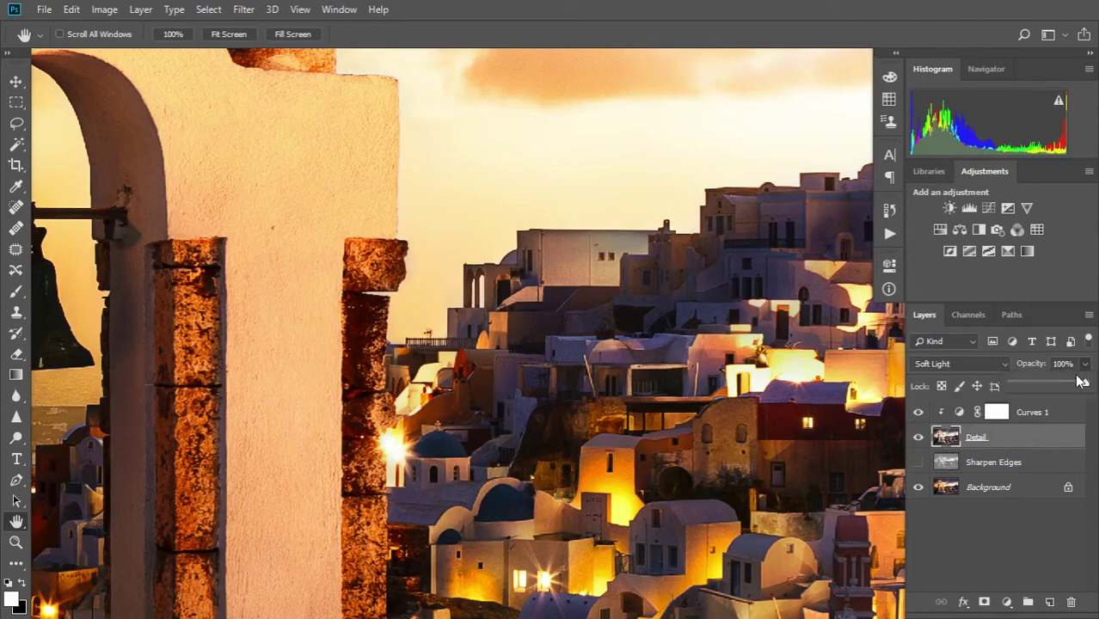
pyautogui.moveTo(1088, 383); pyautogui.dragTo(1033, 379)
# - With Detail hidden, compare the image with and without Sharpen Edges at 100% opacity, restore Detail and set Sharpen Edges to 30% opacity
pyautogui.click(917, 437)
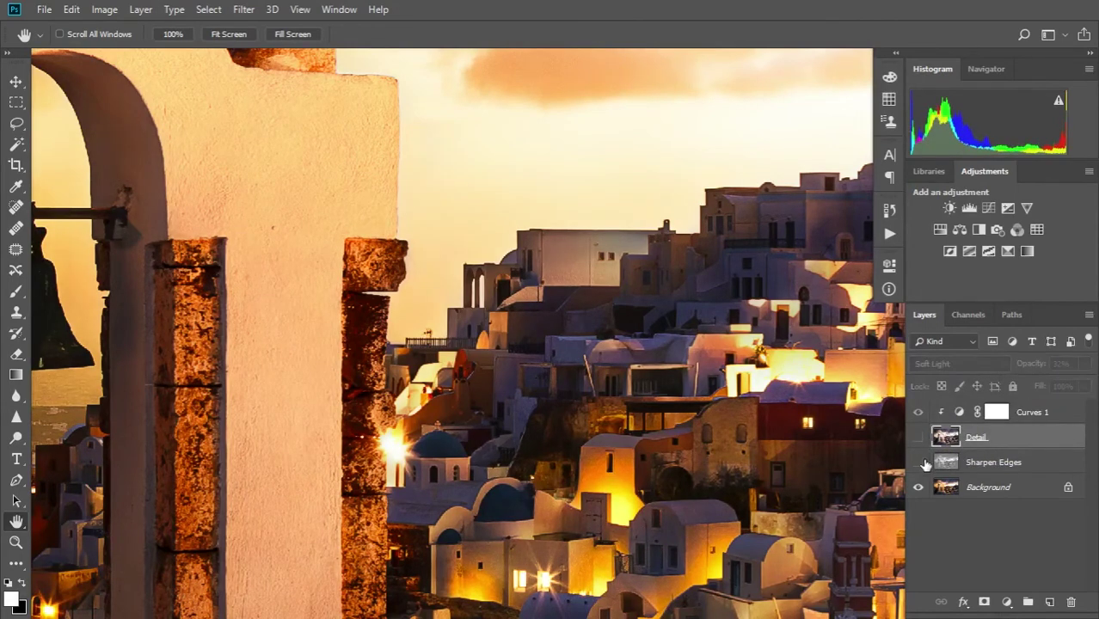
pyautogui.click(918, 462)
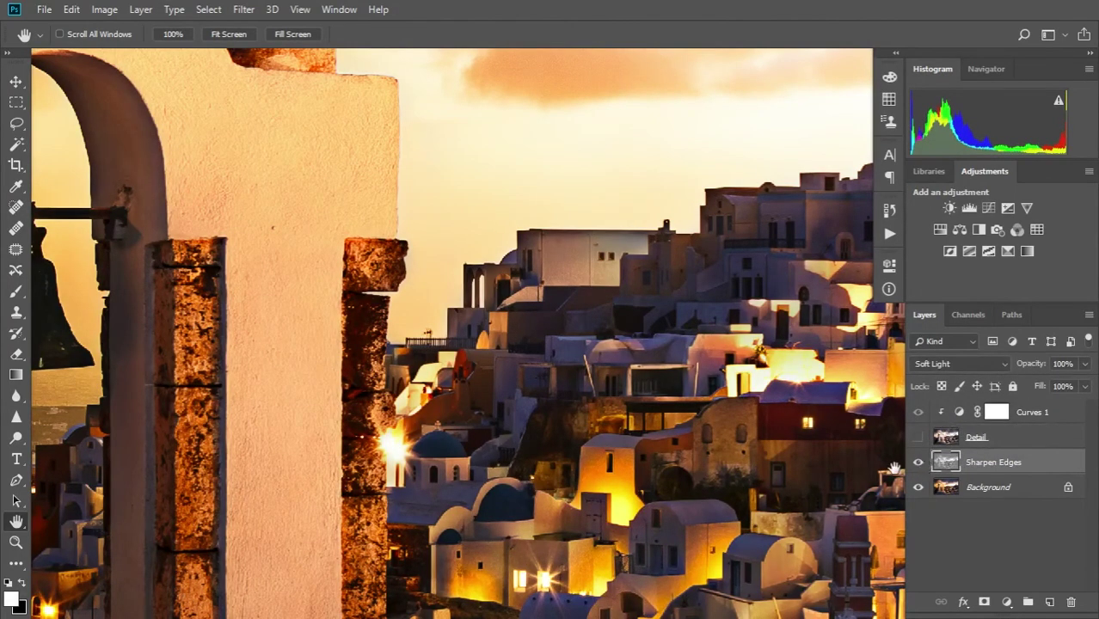
pyautogui.click(919, 463)
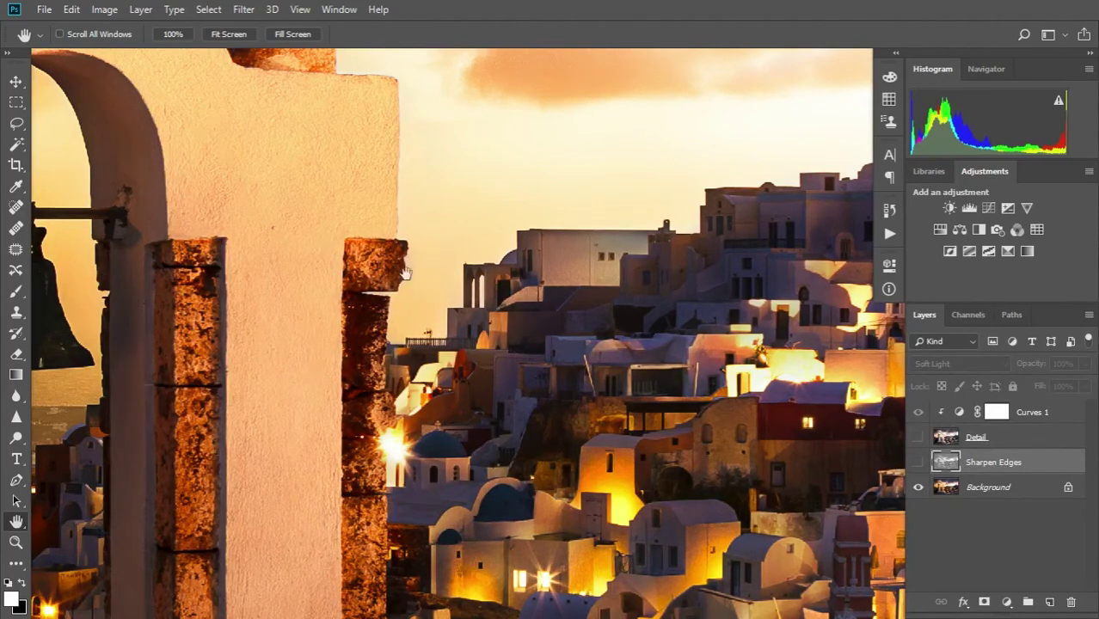
pyautogui.click(919, 467)
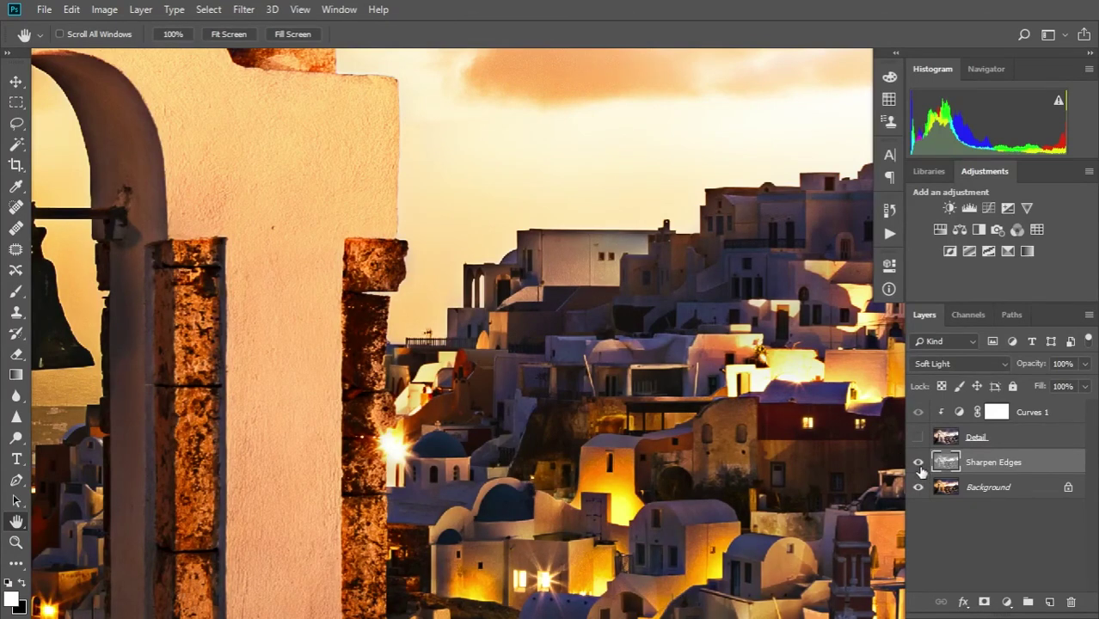
pyautogui.click(919, 436)
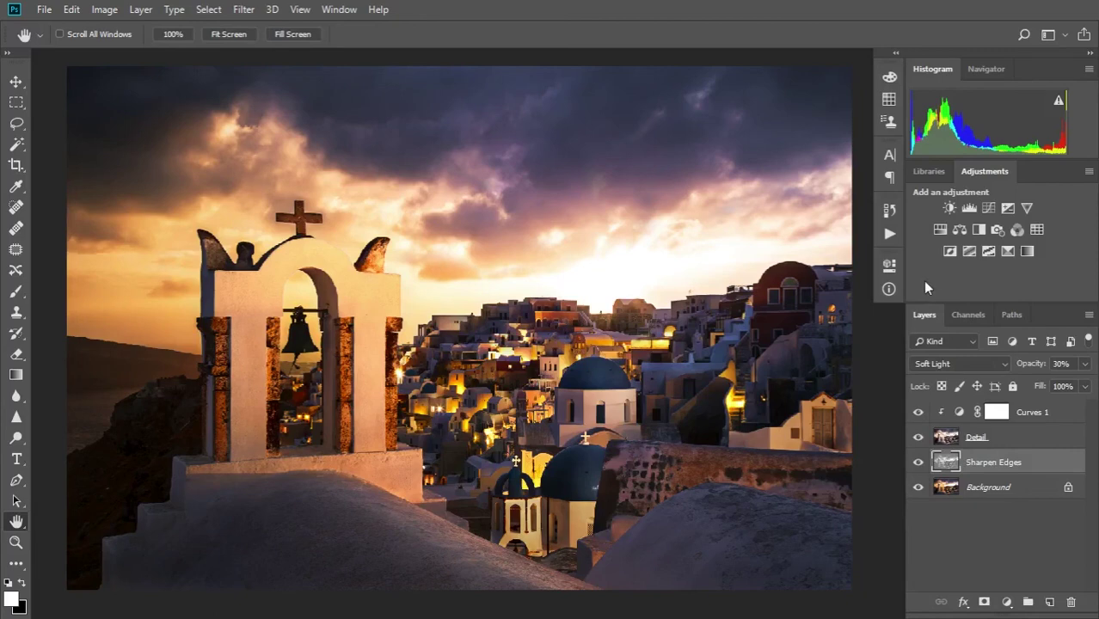
# - Look up the Shadows Sharpening action in the Photoshop Colour Control ActionPack and close the action list
pyautogui.click(888, 234)
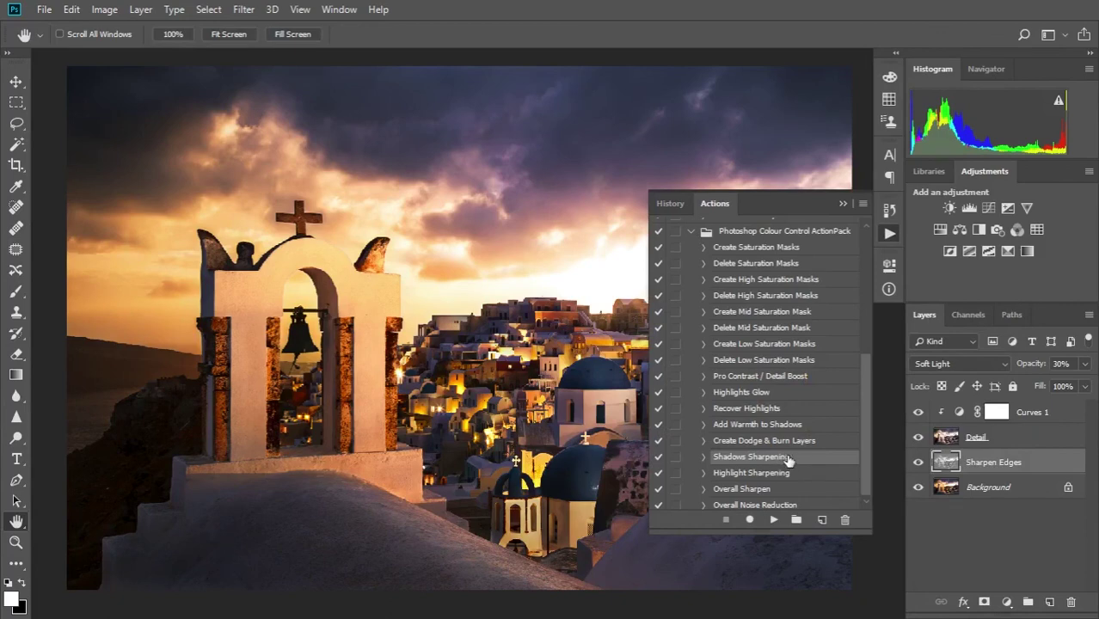
pyautogui.click(887, 235)
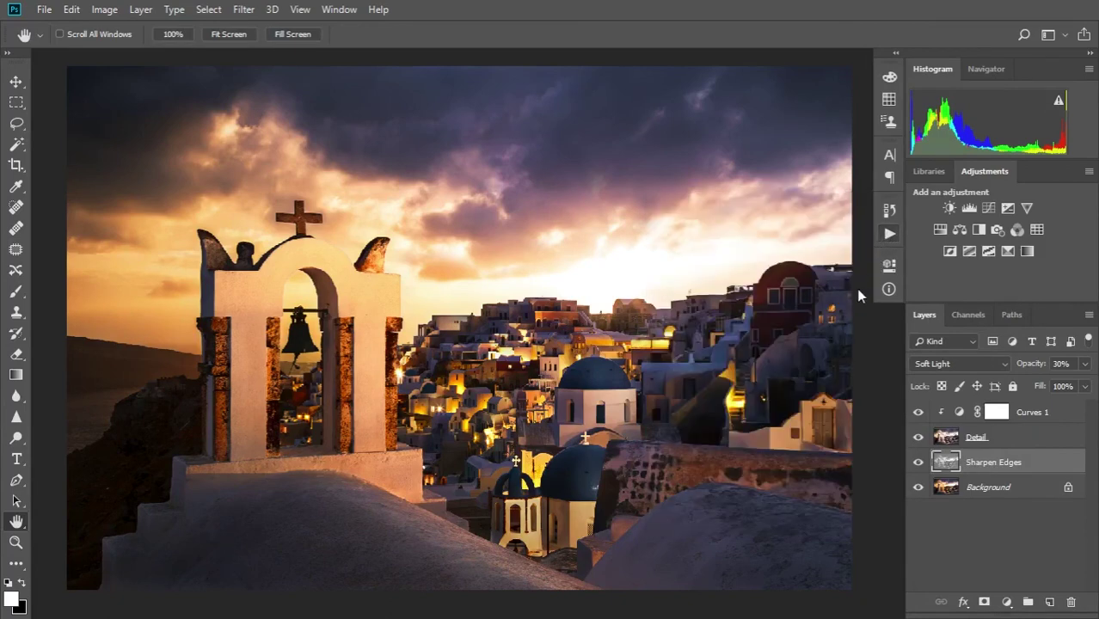